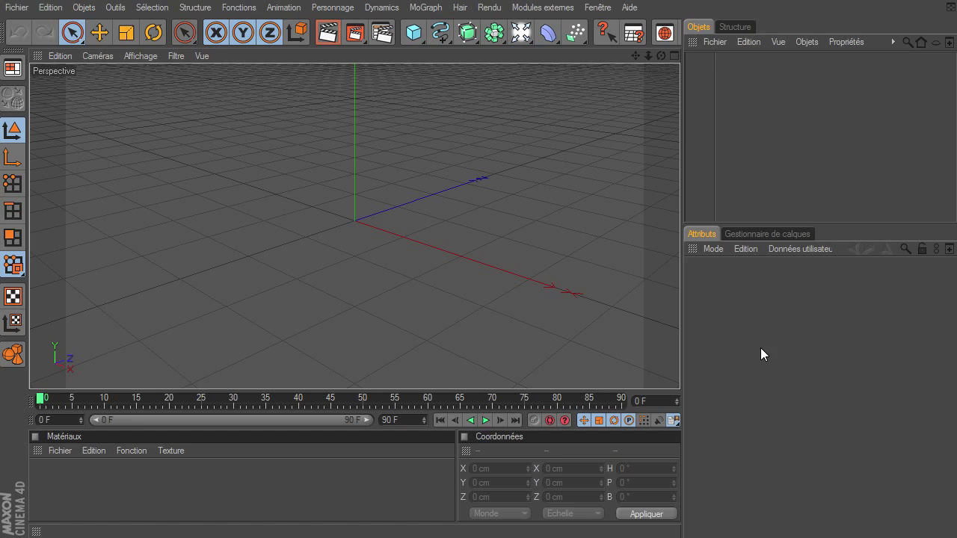
Add a sphere and raise it to Y 100 cm so it rests on the grid
drag(661, 55, 680, 371)
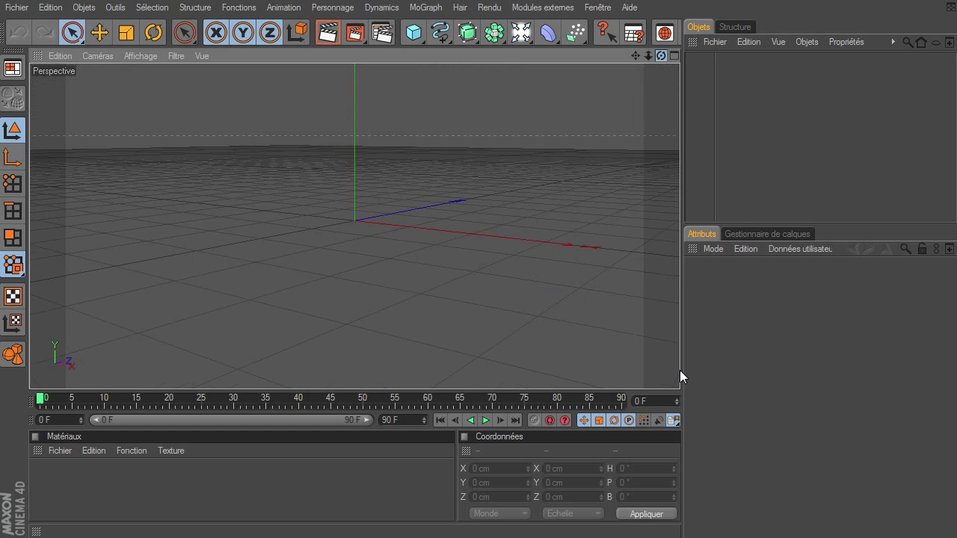
drag(634, 55, 679, 370)
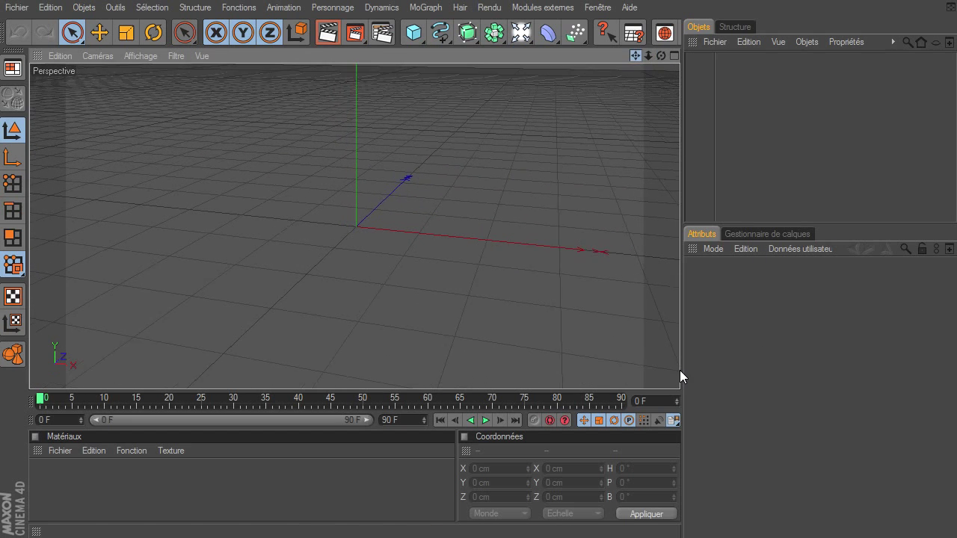
mouse_move(648, 54)
mouse_down()
mouse_move(680, 370)
mouse_move(646, 50)
mouse_up()
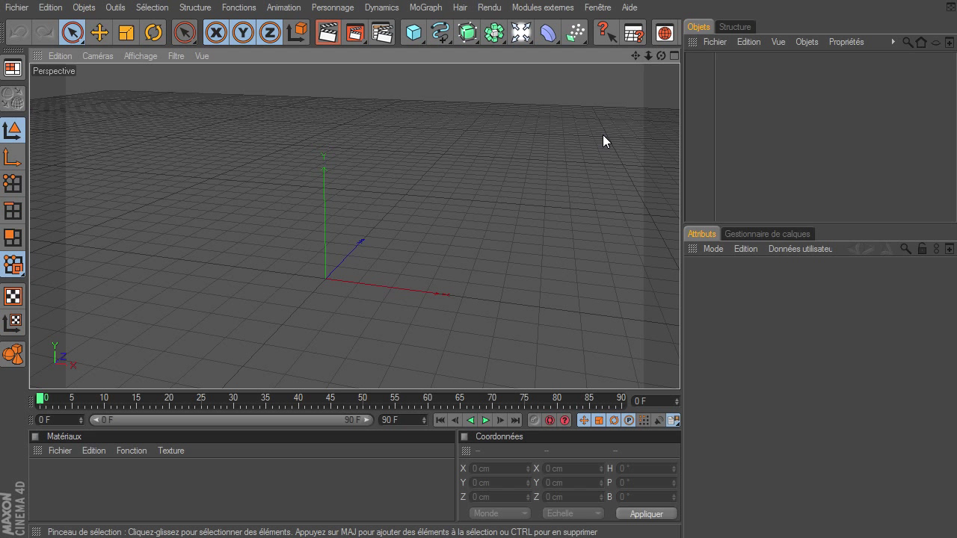
click(413, 32)
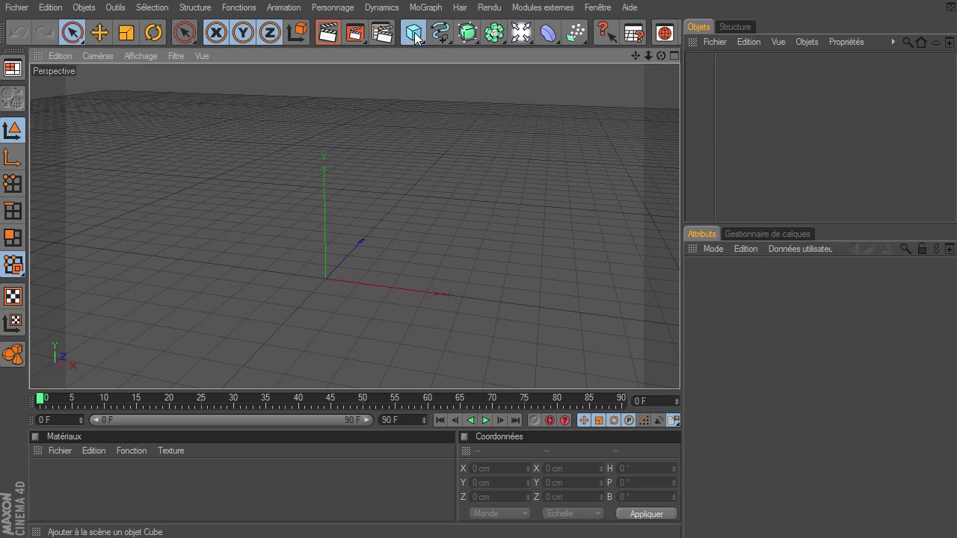
click(546, 47)
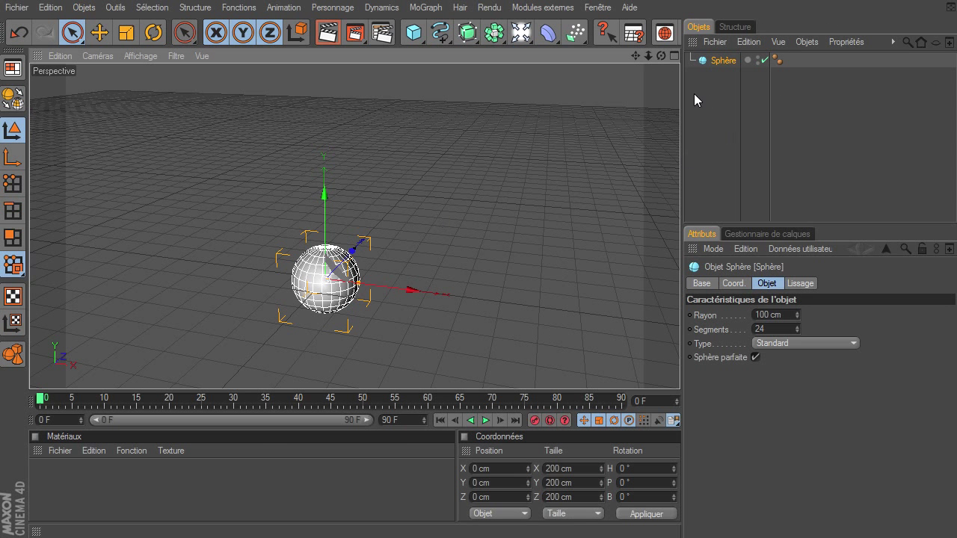
mouse_move(588, 38)
middle_down()
mouse_move(430, 39)
mouse_move(591, 41)
middle_up()
click(609, 33)
text(100)
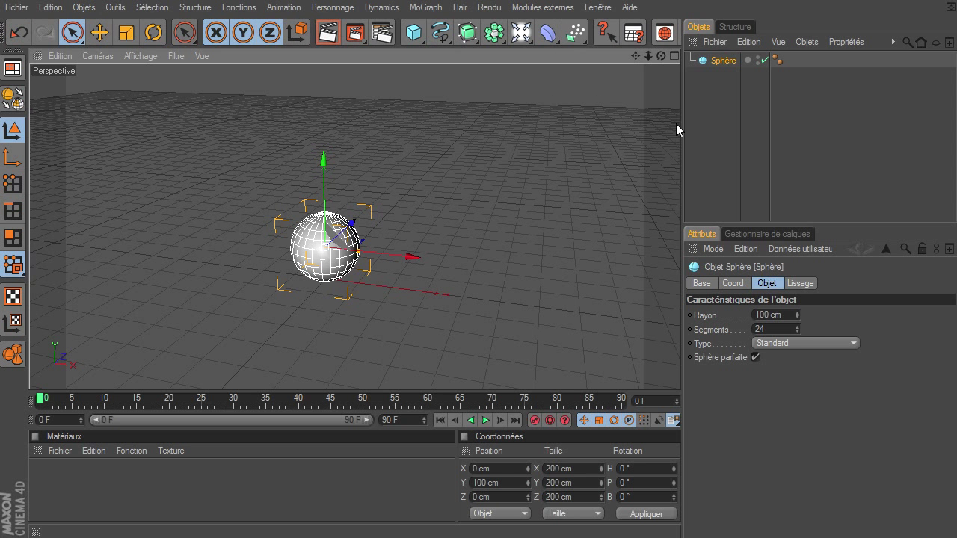
Deselect the sphere and add a floor object beneath it
click(469, 258)
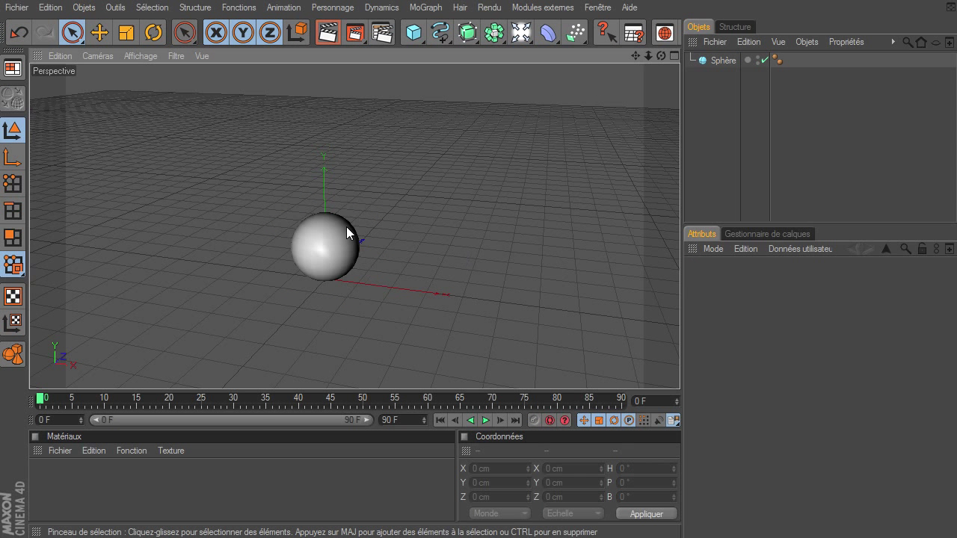
click(521, 32)
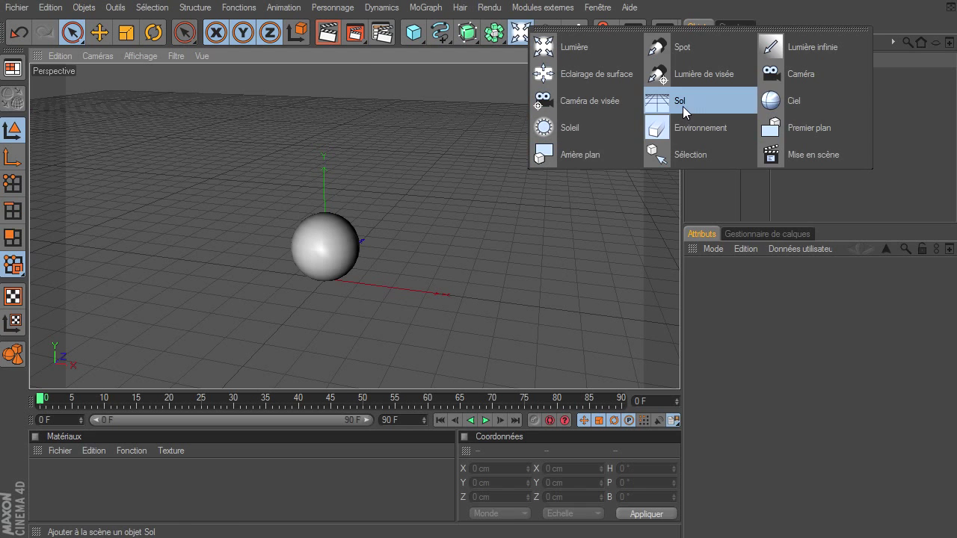
click(683, 106)
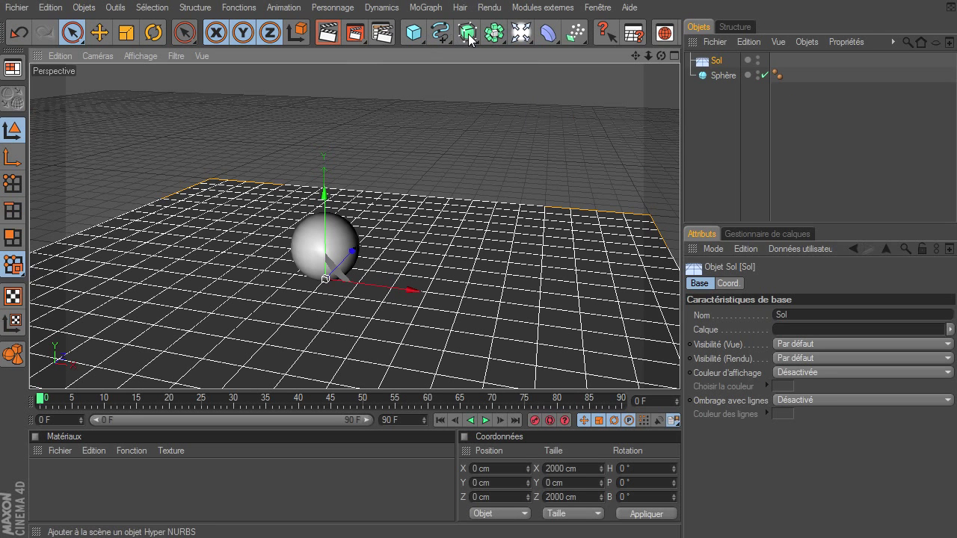
Add an omni light and move it high above and to the left of the sphere
click(523, 33)
click(526, 57)
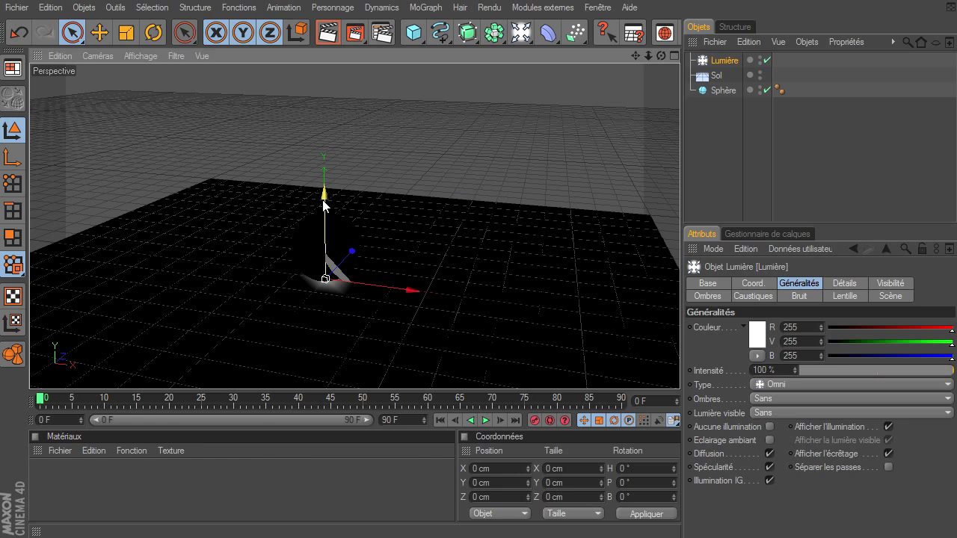
drag(324, 191, 324, 51)
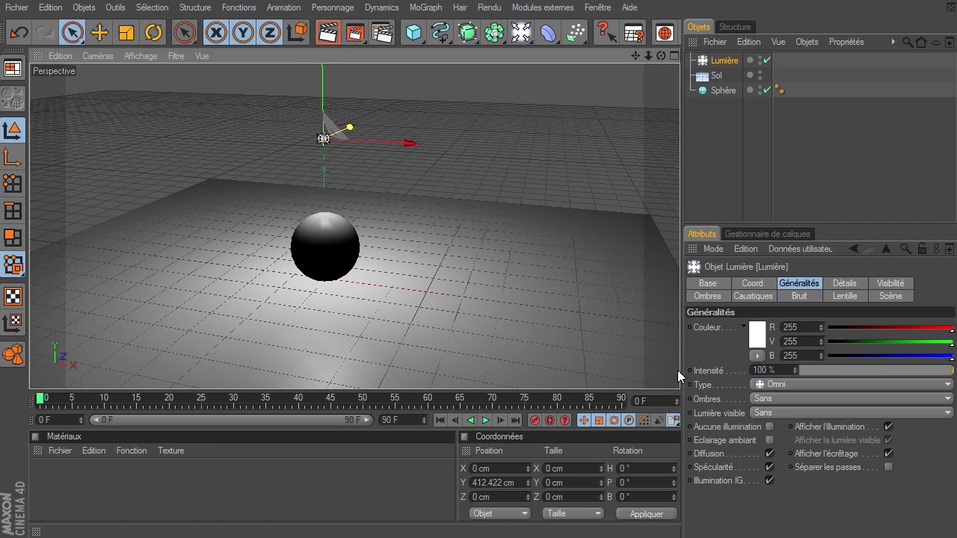
drag(350, 127, 301, 136)
drag(239, 112, 238, 41)
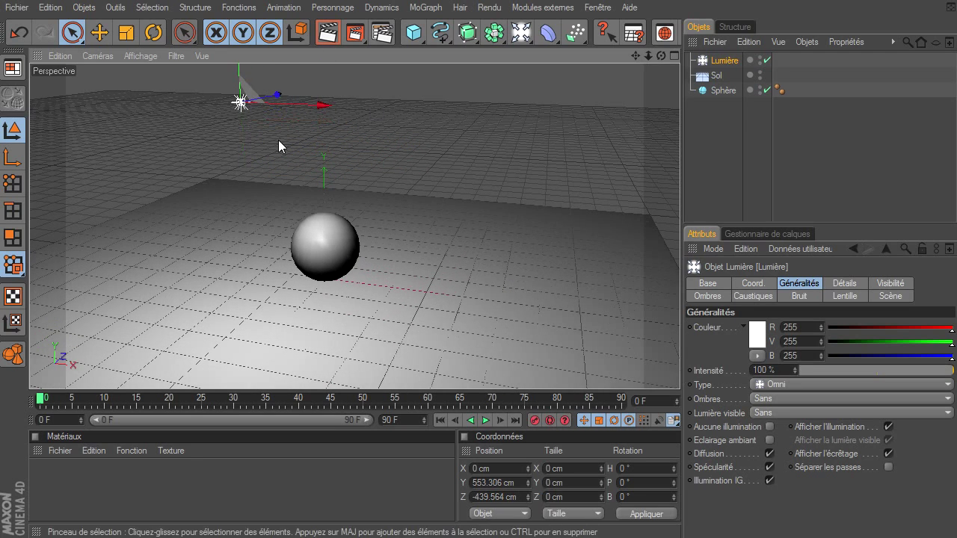
drag(331, 104, 280, 103)
drag(678, 370, 355, 109)
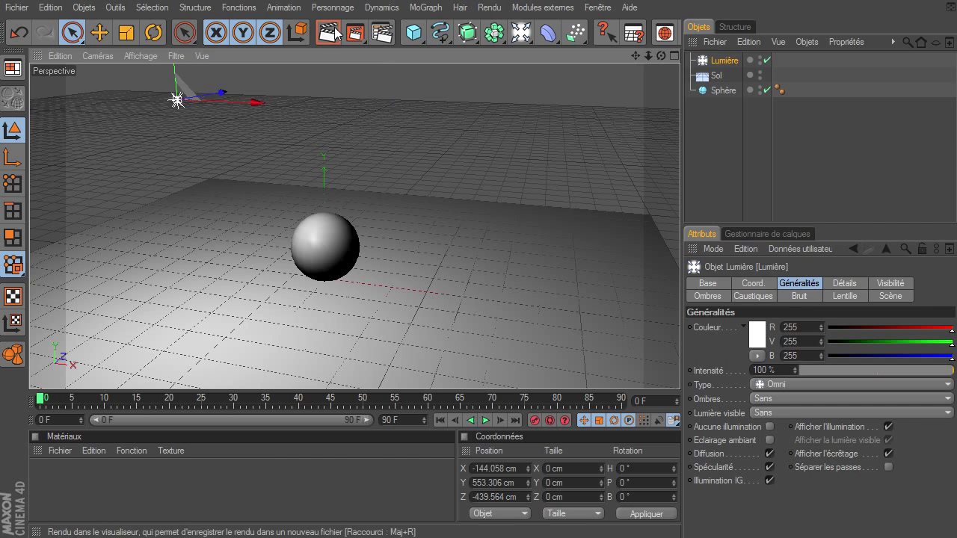
Render a lighting preview, then set the light's shadows to soft shadow maps
key(ctrl+r)
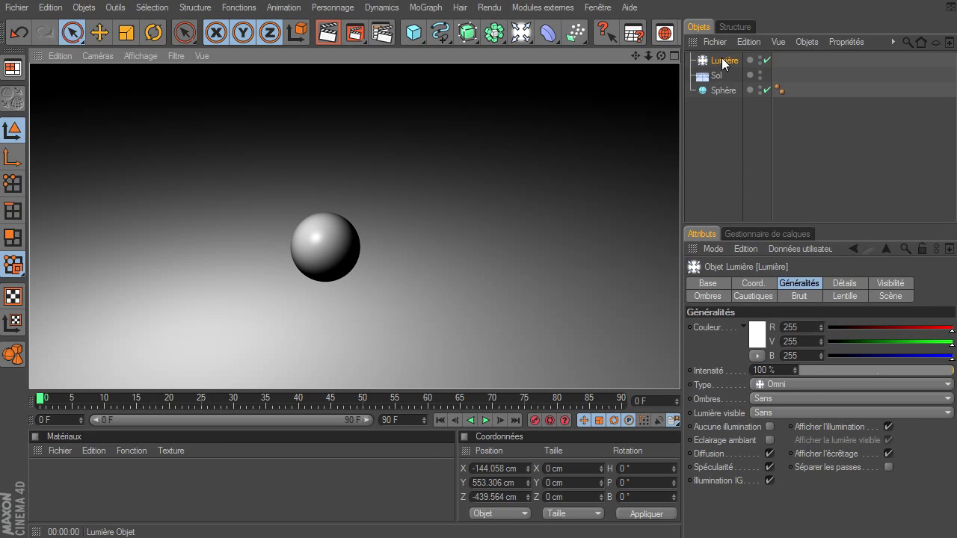
click(721, 60)
click(818, 400)
click(815, 427)
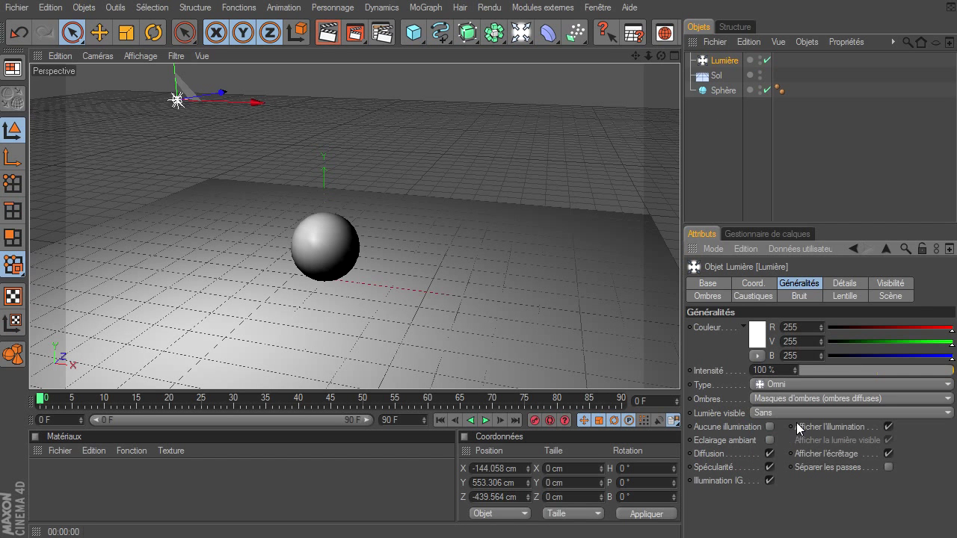
Render to check the shadow, then create a new material Mat and apply it to the sphere
key(ctrl+r)
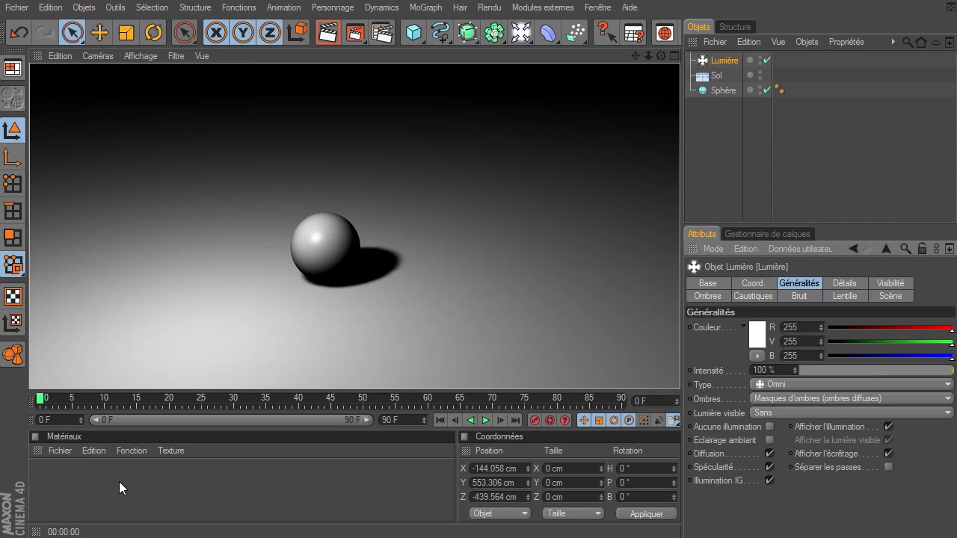
double_click(119, 481)
drag(47, 478, 718, 89)
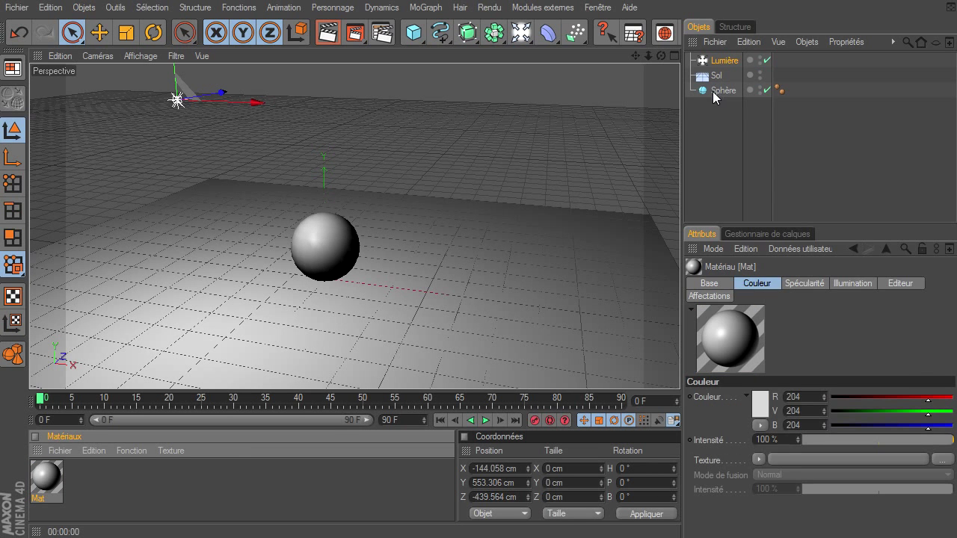
Enable reflection on the Mat material at 15% intensity and render the glossy sphere
double_click(54, 490)
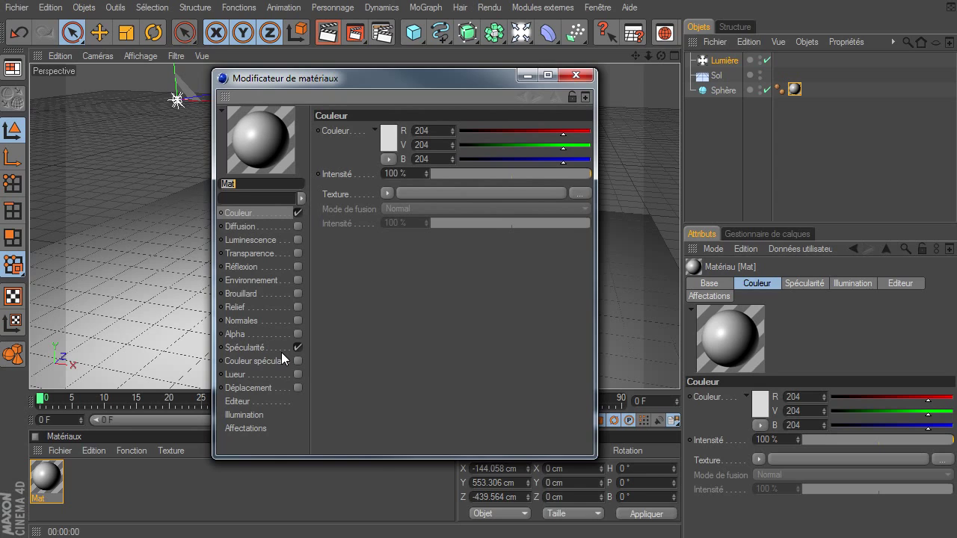
click(298, 266)
click(398, 212)
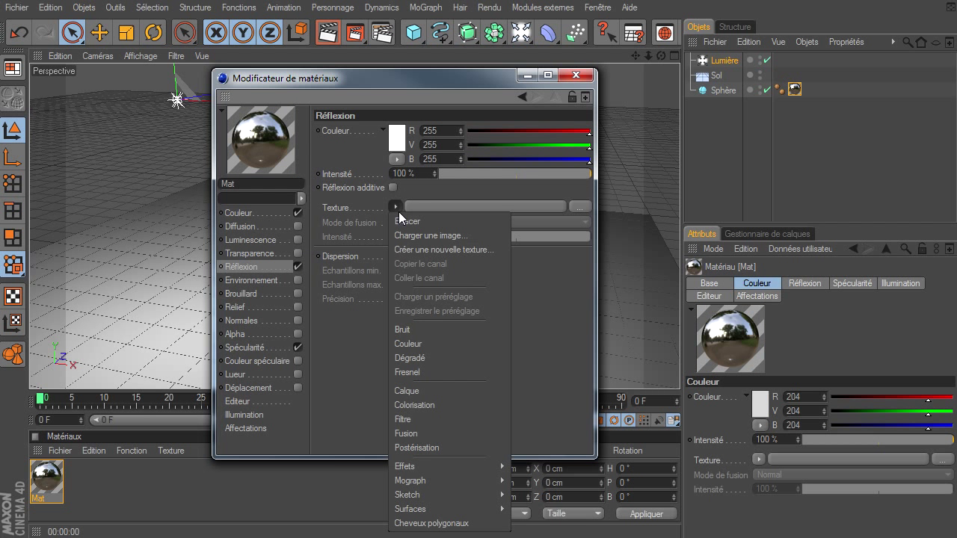
click(414, 191)
click(420, 174)
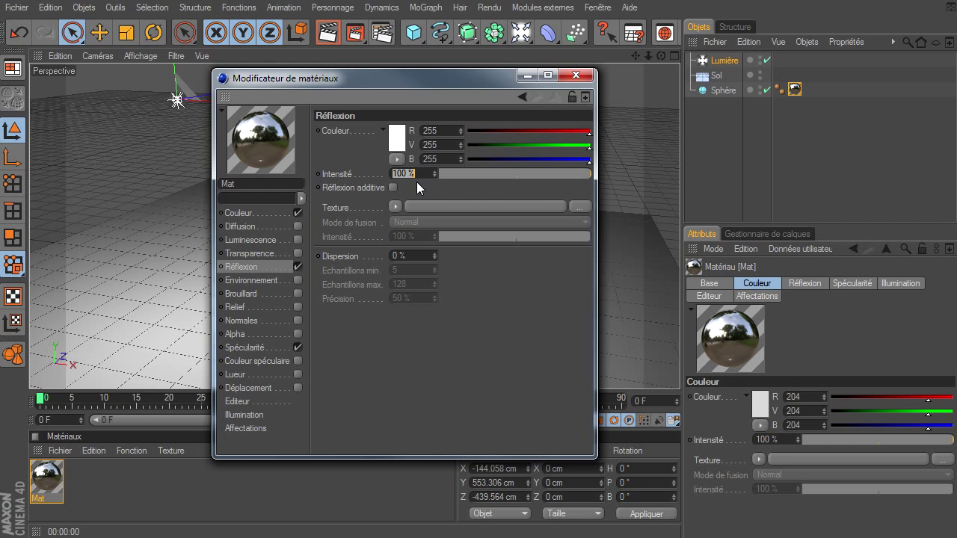
text(15)
key(Return)
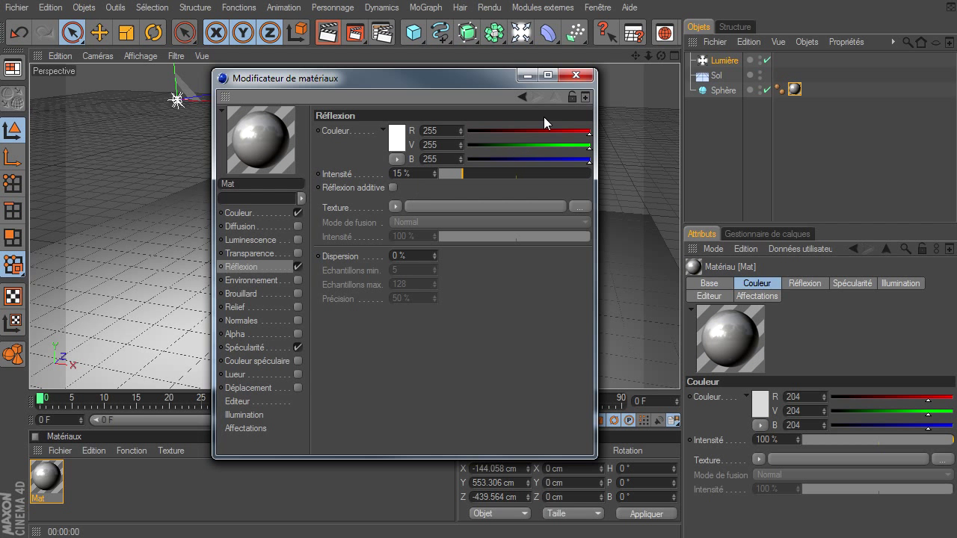
click(576, 74)
click(327, 32)
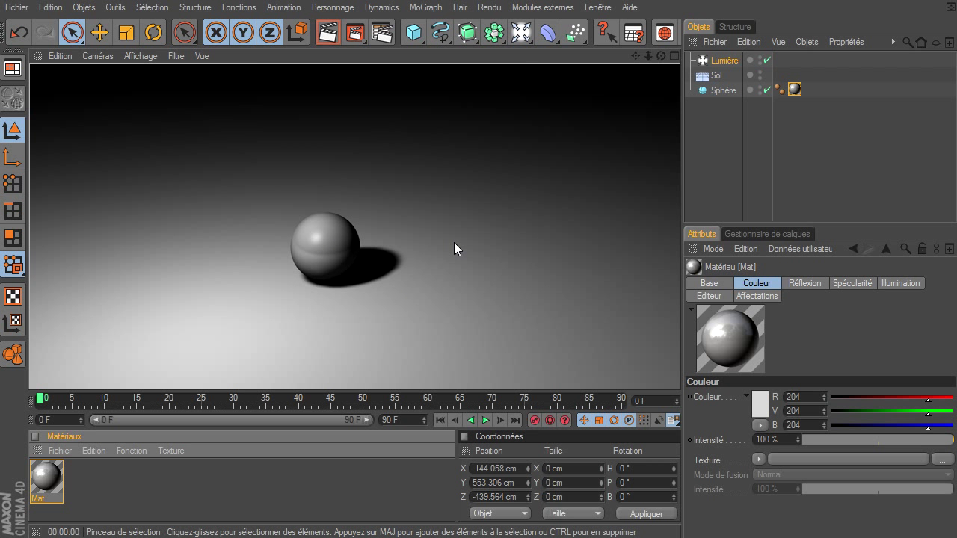
Delete the light, add a plane, and apply the Mat.1 material to it
click(730, 63)
key(Delete)
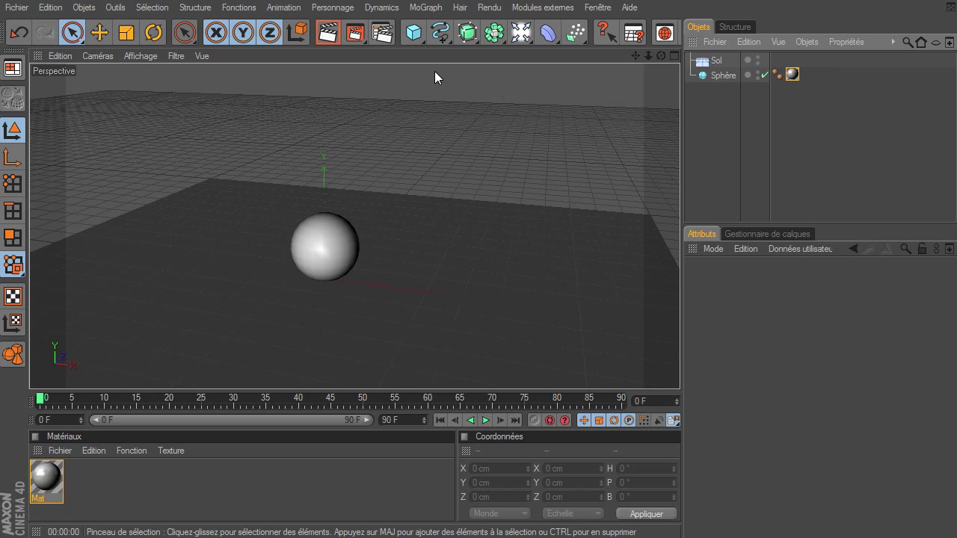
mouse_move(418, 33)
mouse_down()
mouse_move(616, 57)
mouse_move(565, 74)
mouse_up()
double_click(144, 477)
drag(43, 492, 735, 65)
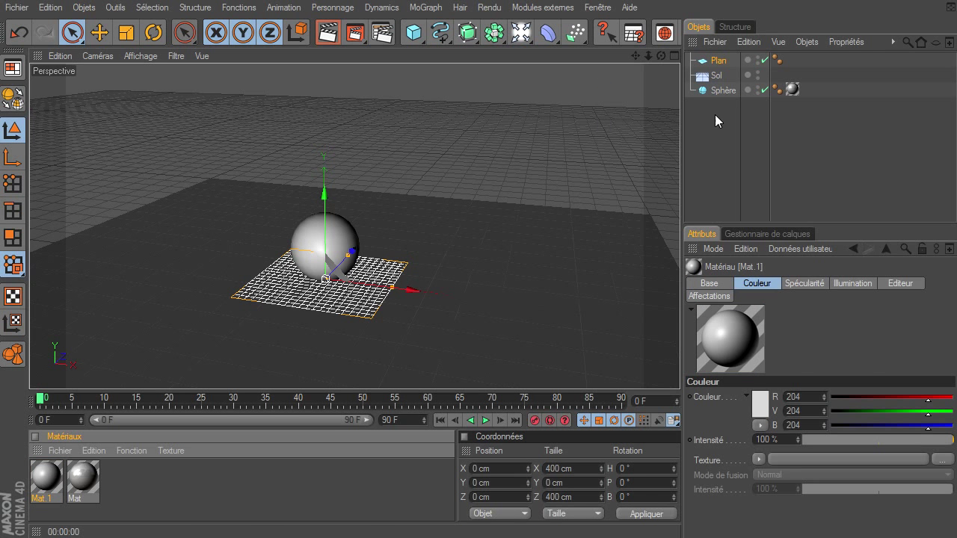
Turn on luminance for Mat.1 at 500% intensity
double_click(39, 493)
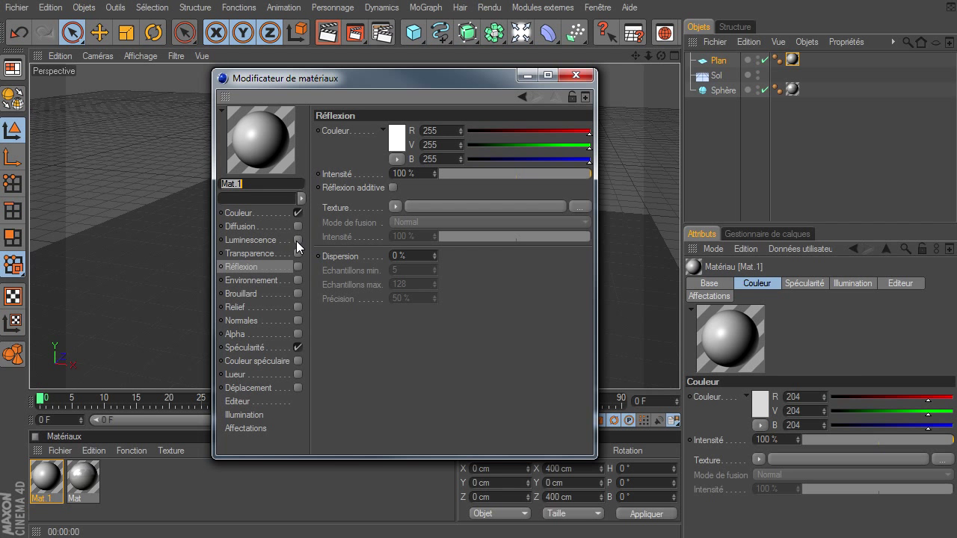
click(297, 240)
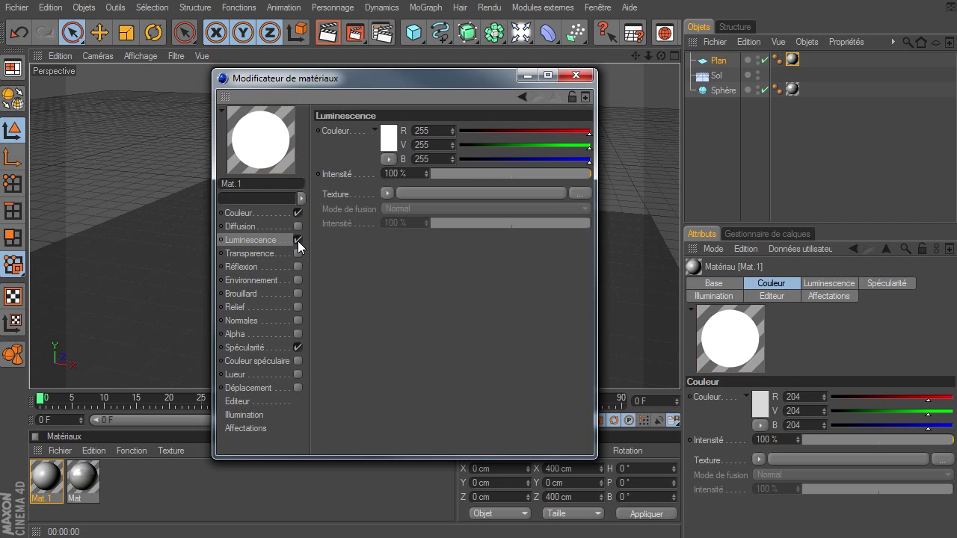
text(500)
key(Return)
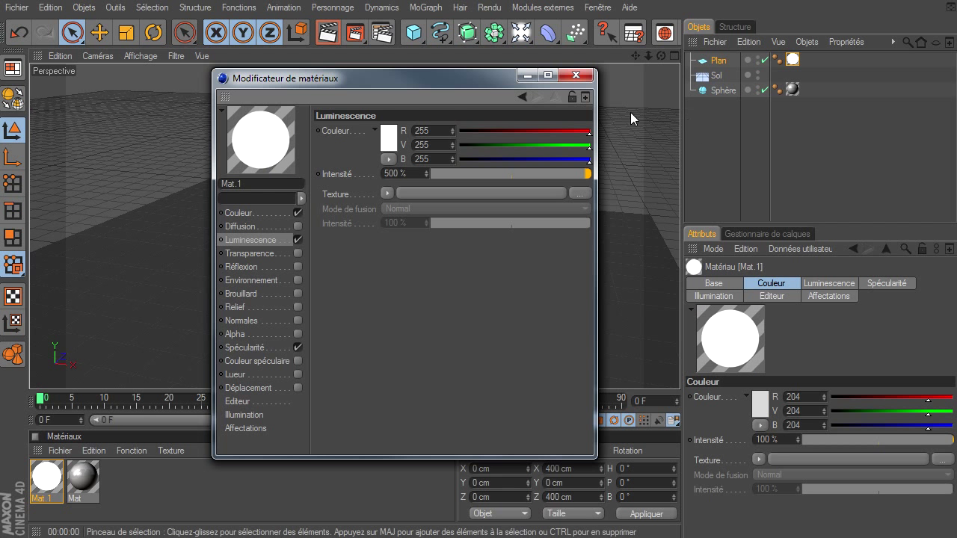
click(582, 80)
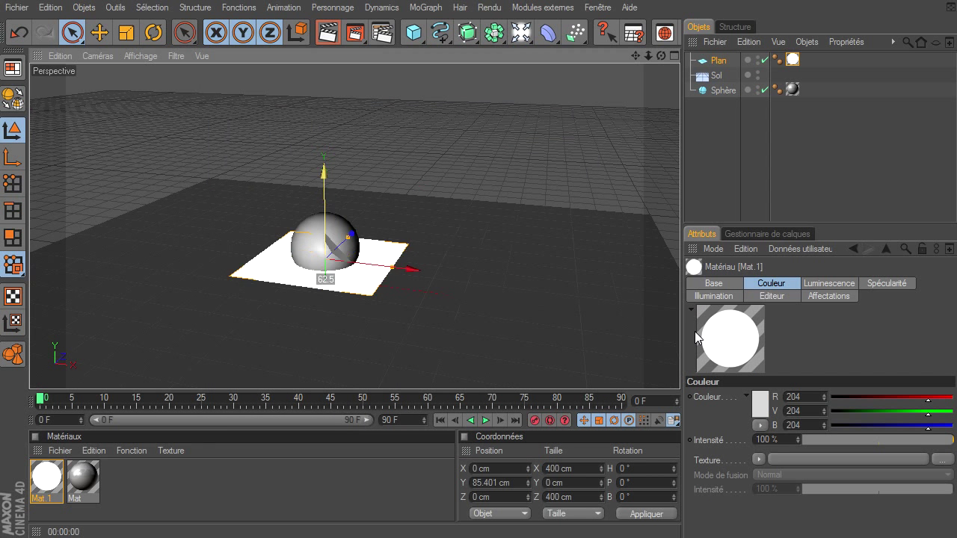
Raise, widen and tilt the plane about 31°, placing it above and in front of the sphere
drag(329, 210, 327, 61)
drag(396, 144, 411, 144)
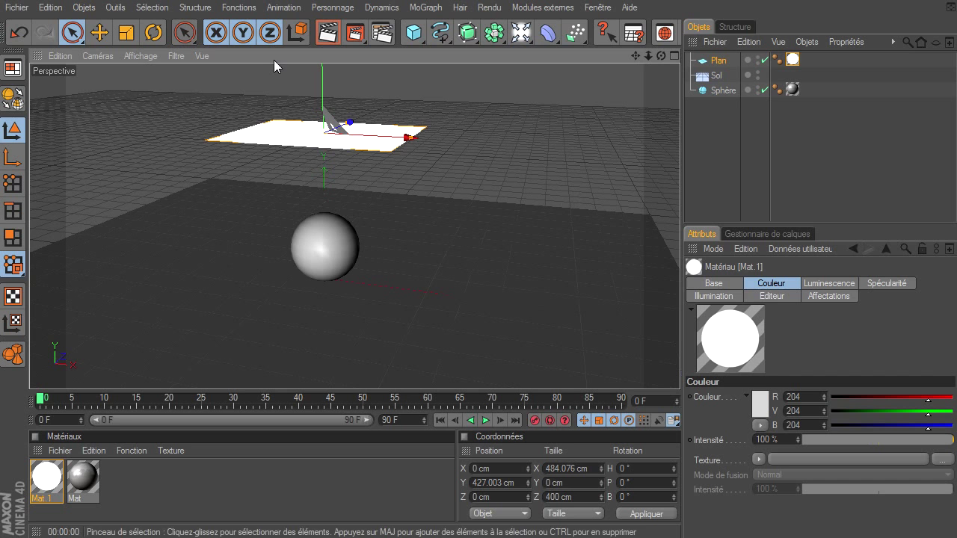
click(153, 32)
mouse_move(320, 93)
mouse_down()
mouse_move(304, 120)
mouse_move(403, 123)
mouse_up()
key(e)
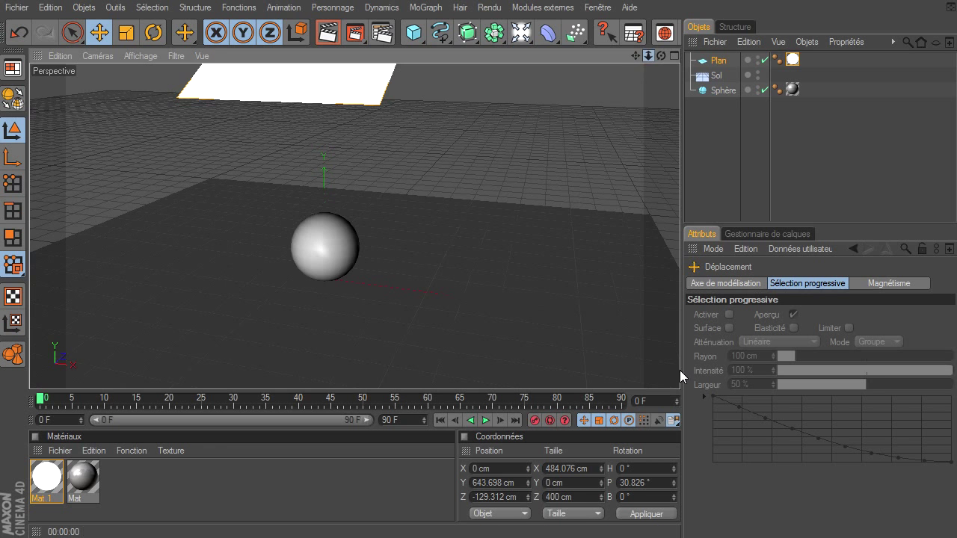
scroll(679, 370, down, 2)
drag(352, 81, 680, 371)
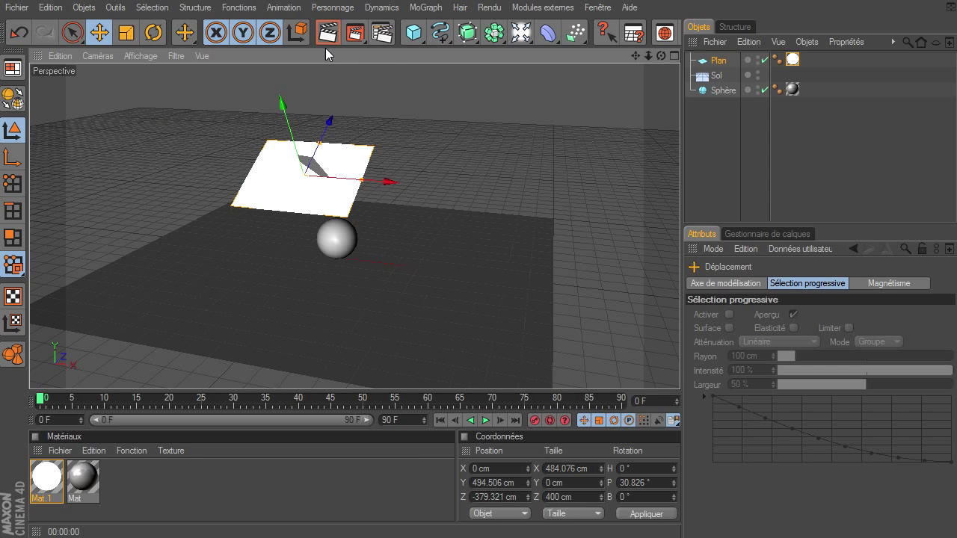
Add Global Illumination to the render settings with stochastic samples and record density set to Basse
click(381, 32)
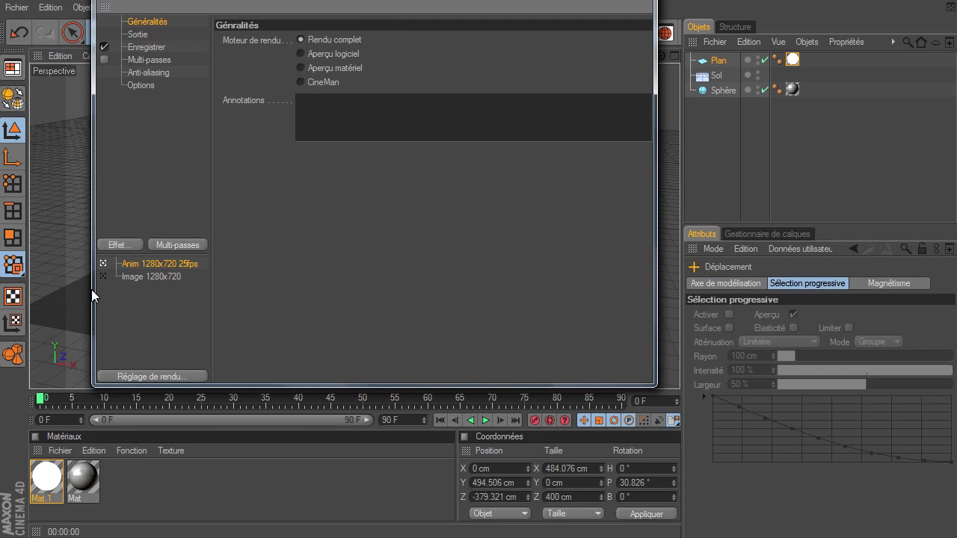
click(122, 247)
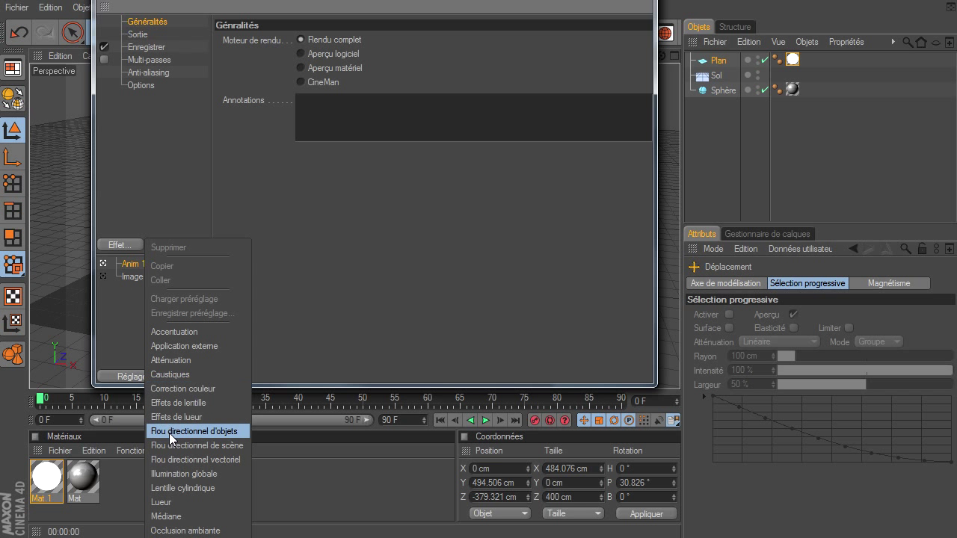
click(172, 472)
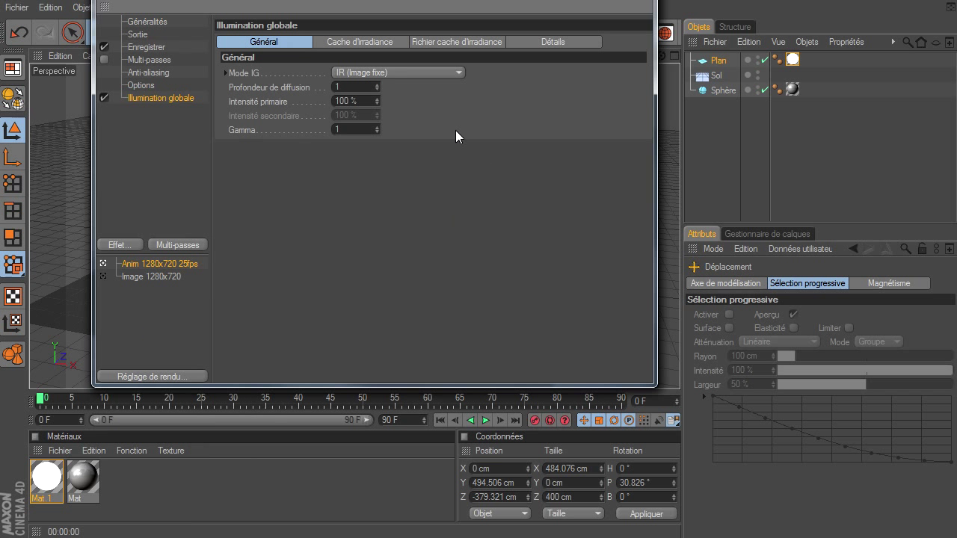
click(391, 43)
click(400, 74)
click(407, 115)
click(422, 86)
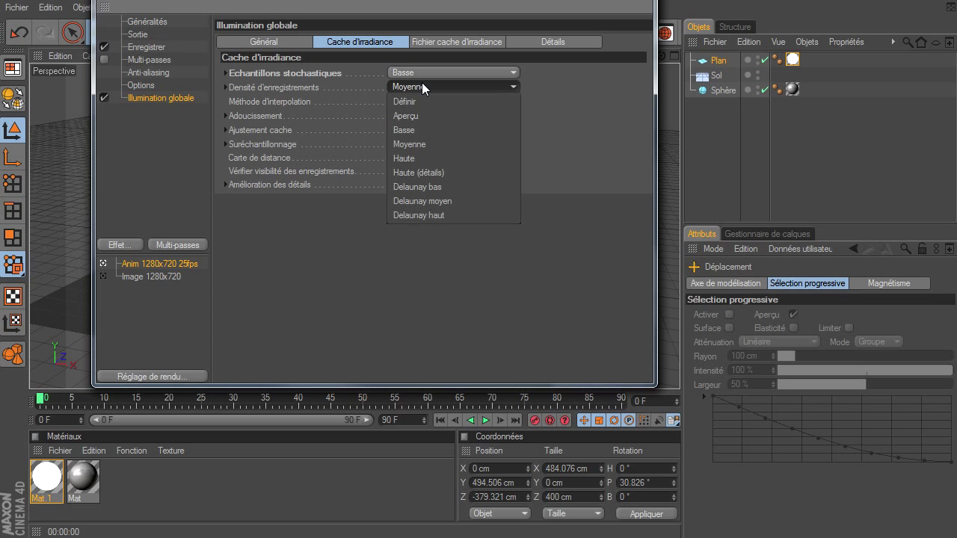
click(422, 86)
click(426, 88)
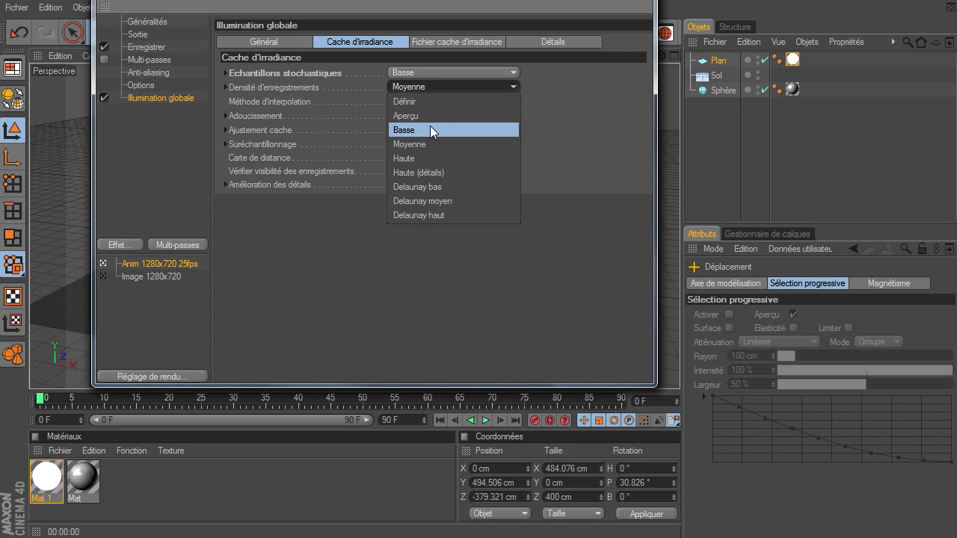
click(430, 129)
key(Escape)
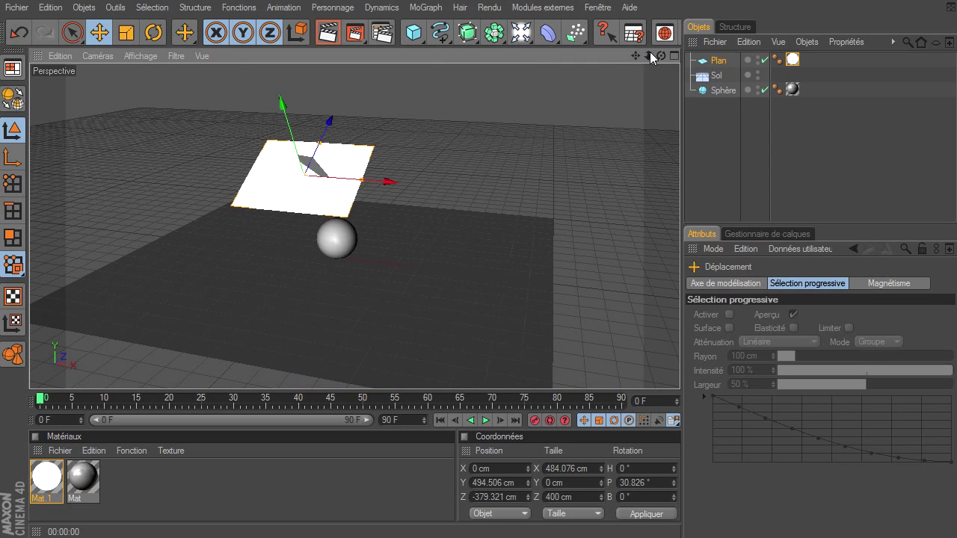
Raise the luminous plane higher above the sphere and render a preview
drag(649, 52, 622, 54)
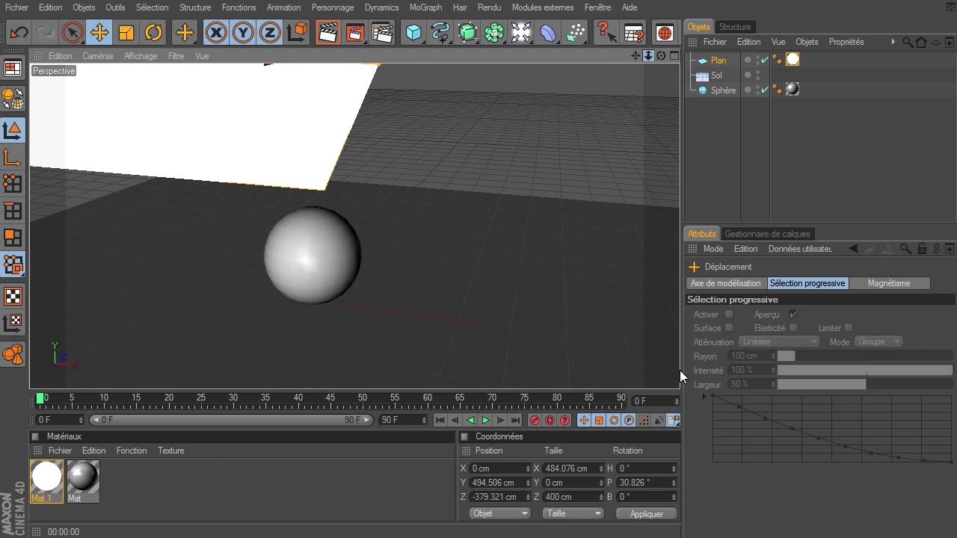
drag(648, 55, 635, 62)
drag(271, 93, 296, 169)
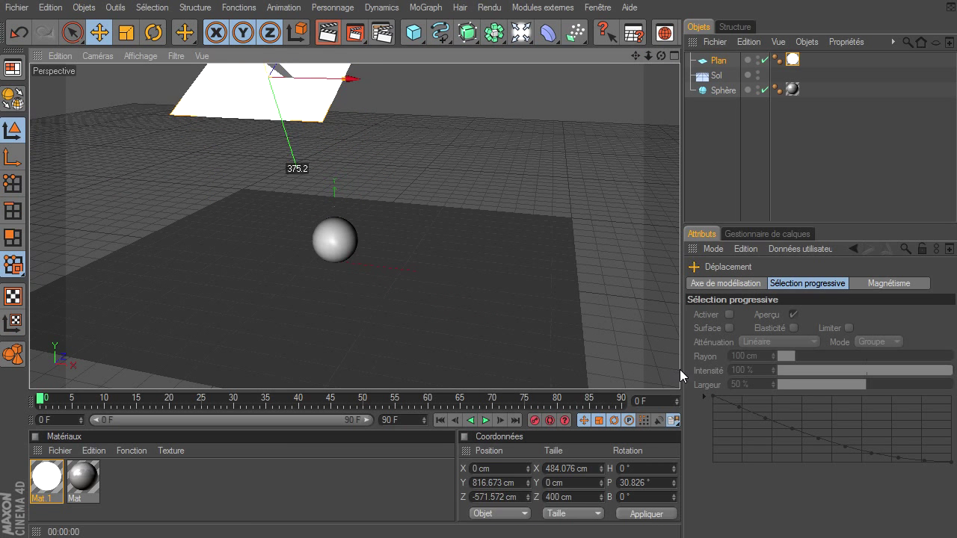
drag(648, 61, 680, 370)
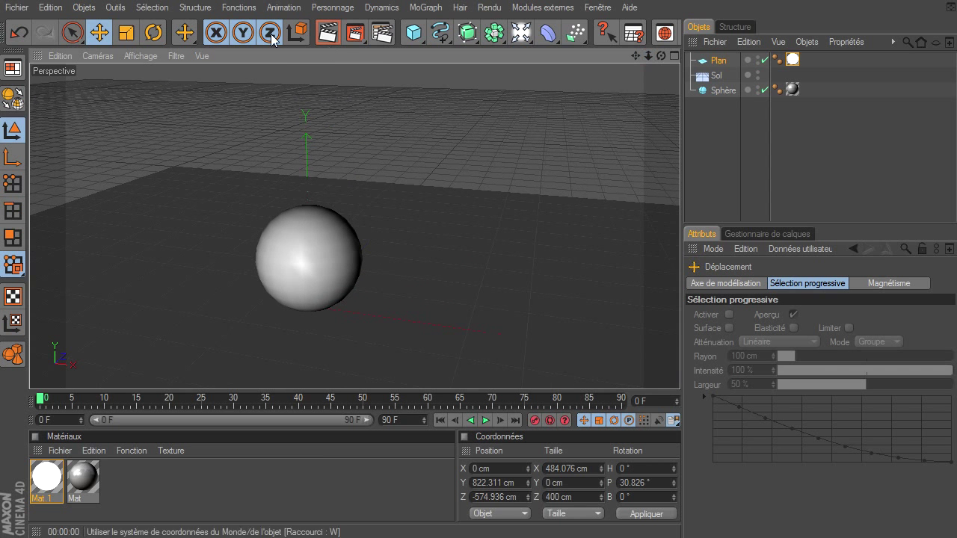
click(327, 32)
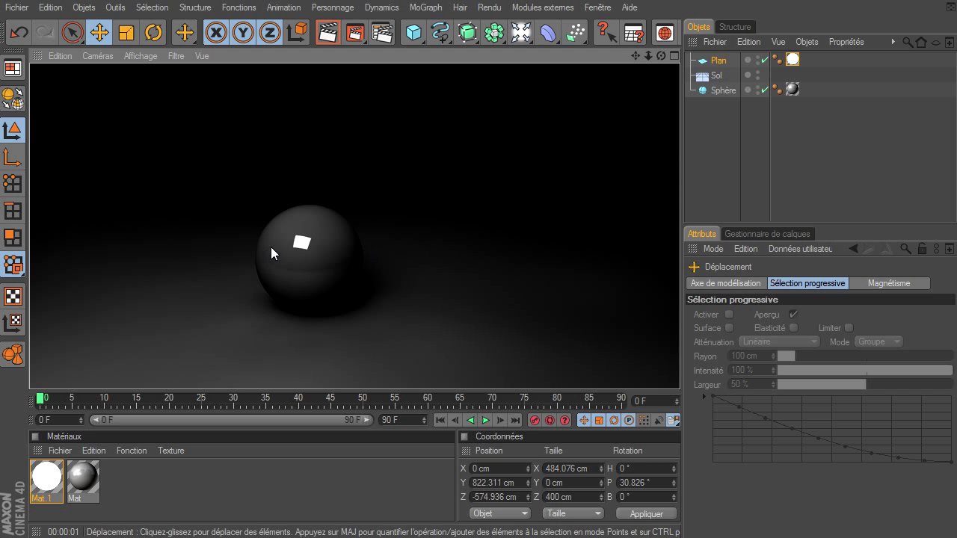
Widen the plane to about 839 cm and render the softly lit sphere again
click(707, 62)
drag(648, 58, 606, 64)
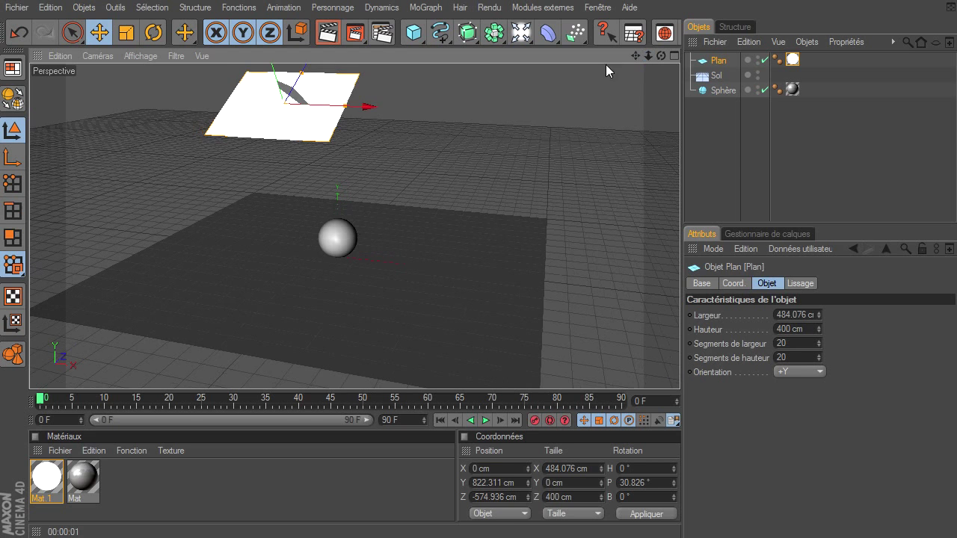
drag(346, 106, 393, 108)
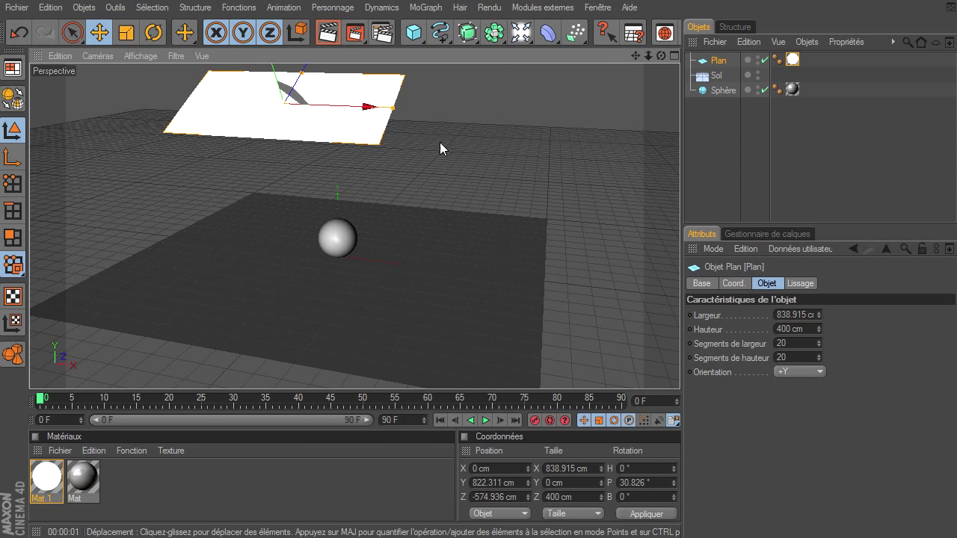
drag(648, 58, 679, 370)
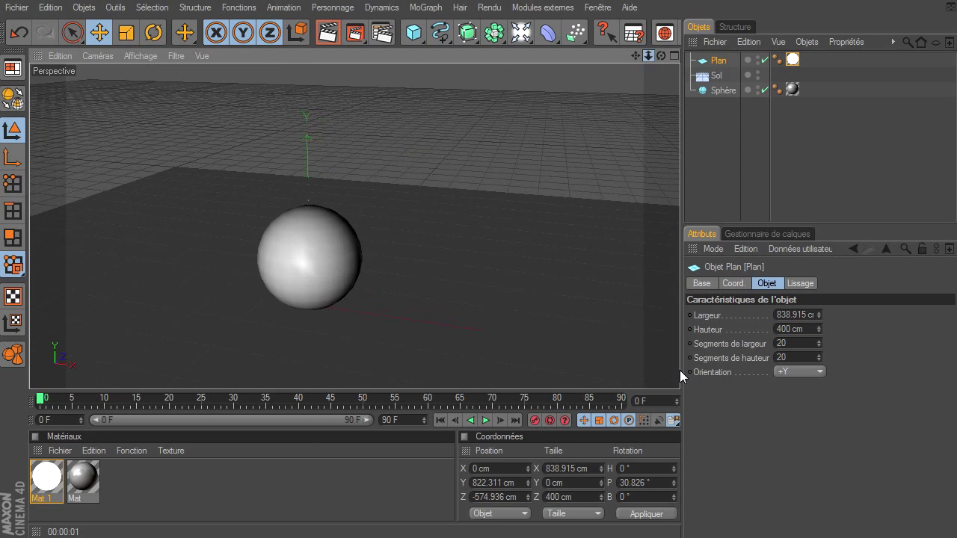
click(327, 32)
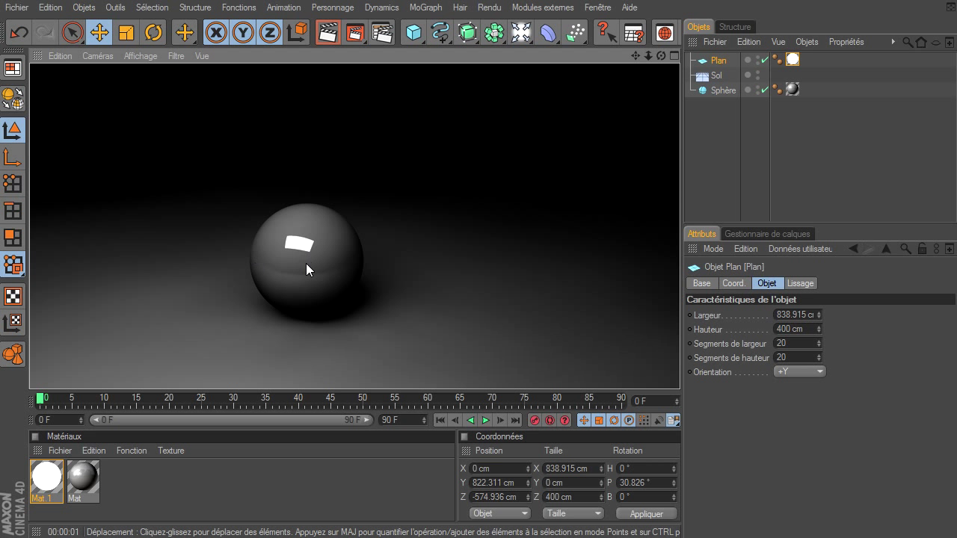
Close all open scenes, answering the save prompt
click(16, 7)
click(35, 103)
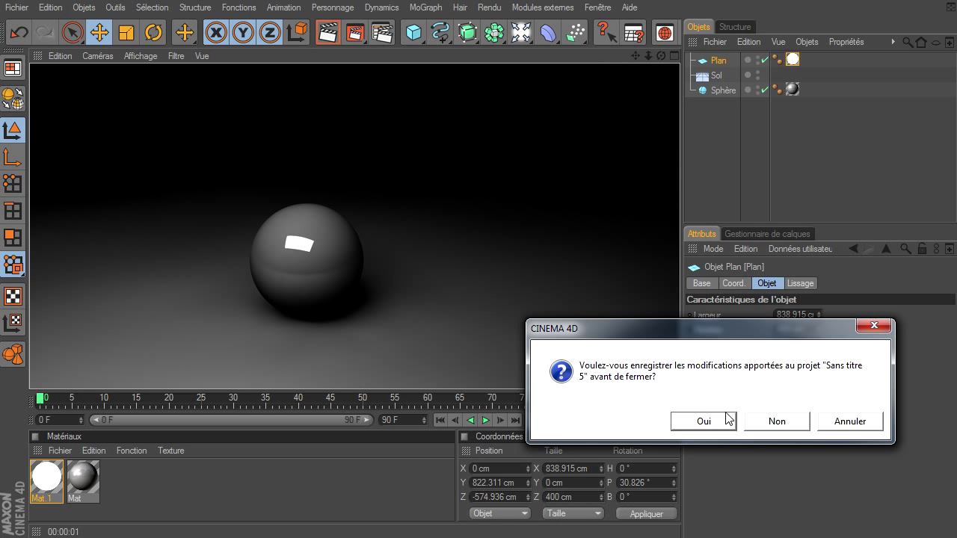
click(761, 423)
click(761, 424)
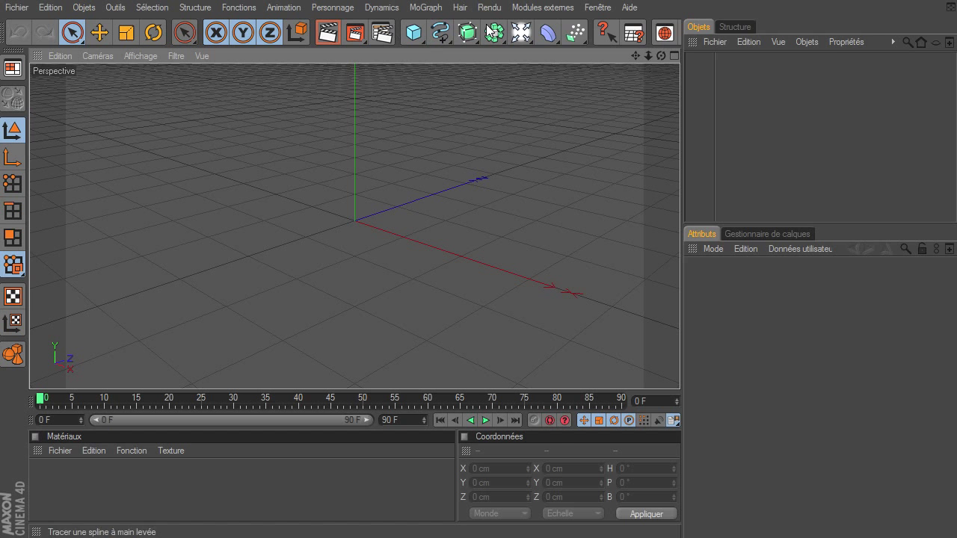
Add a floor and a sphere, then drop the sphere onto the floor
drag(526, 43, 687, 105)
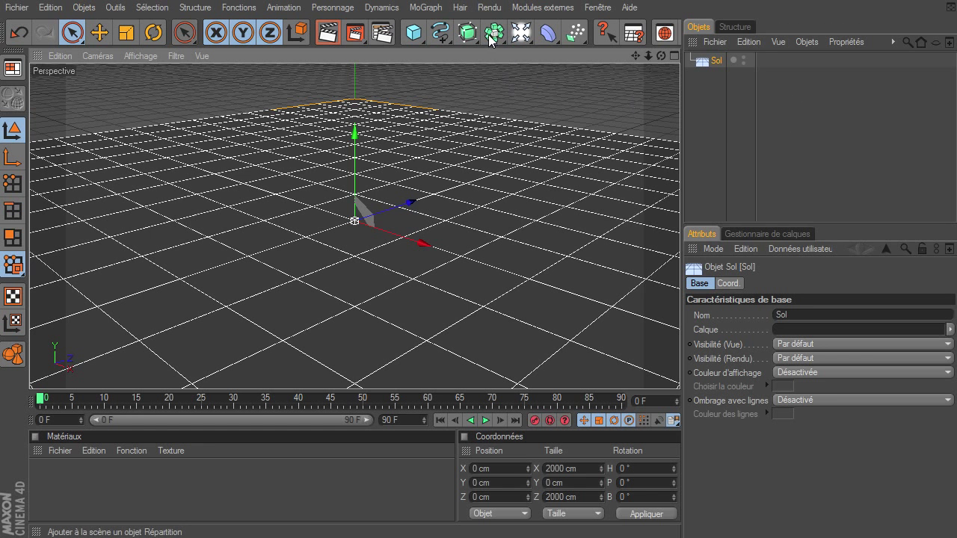
drag(422, 33, 561, 48)
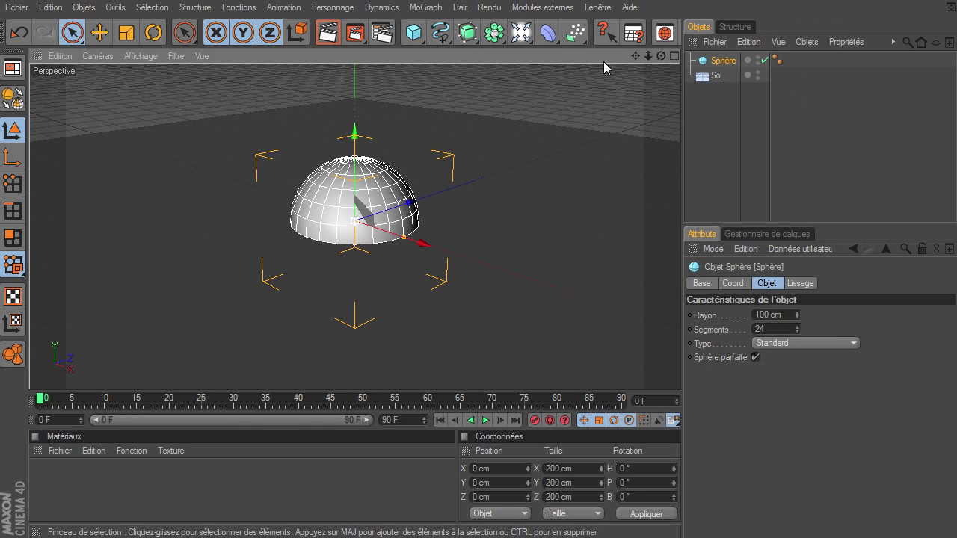
drag(596, 41, 635, 12)
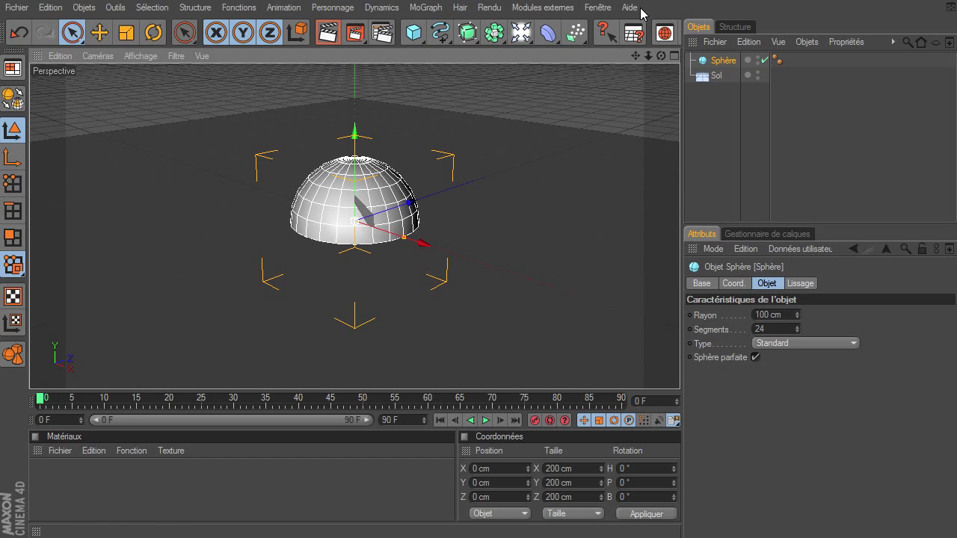
scroll(653, 34, down, 3)
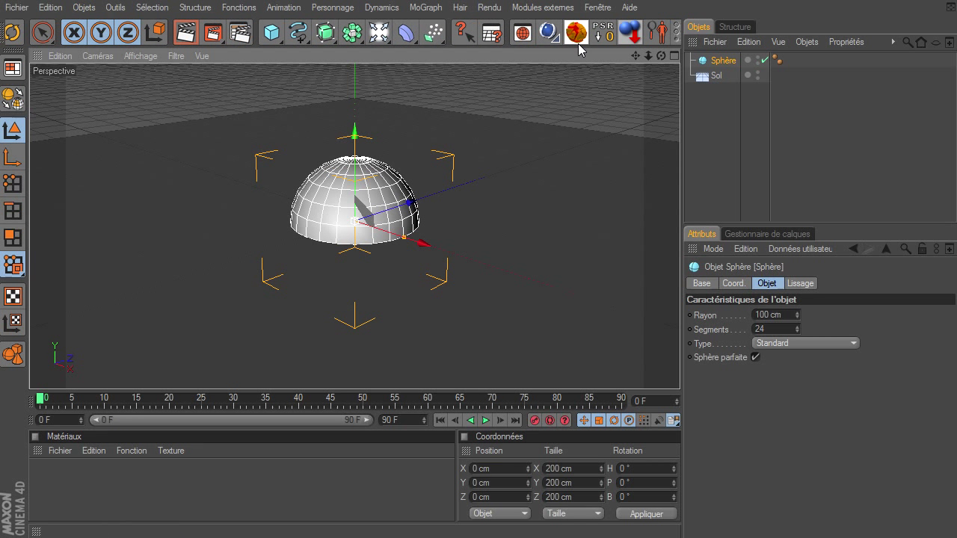
click(629, 33)
scroll(446, 39, up, 3)
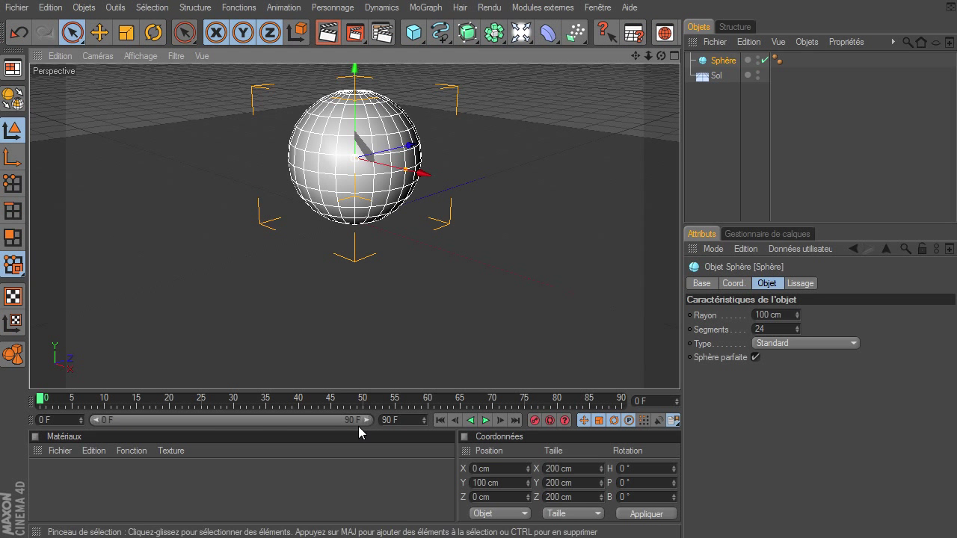
Create material Mat with reflection enabled at 20% intensity and apply it to the sphere
double_click(246, 507)
double_click(41, 476)
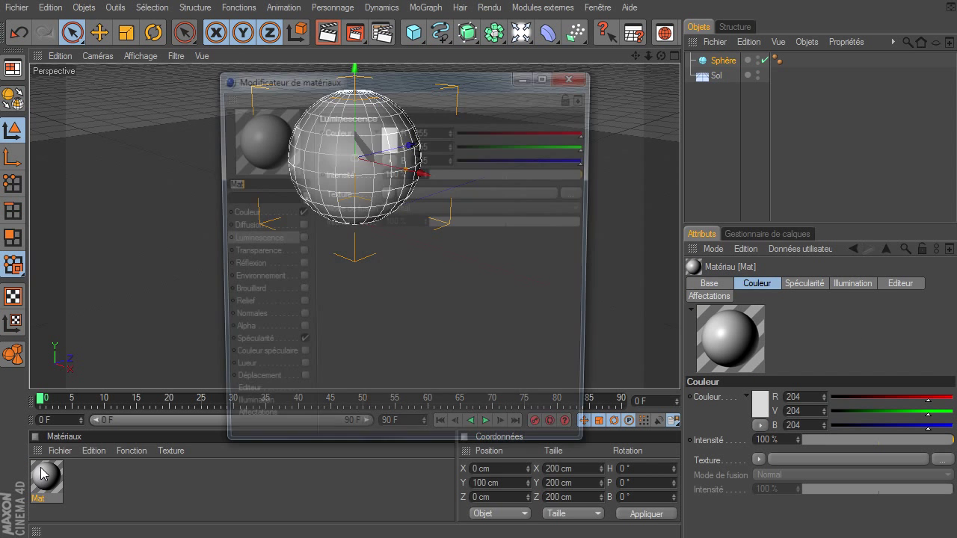
click(275, 266)
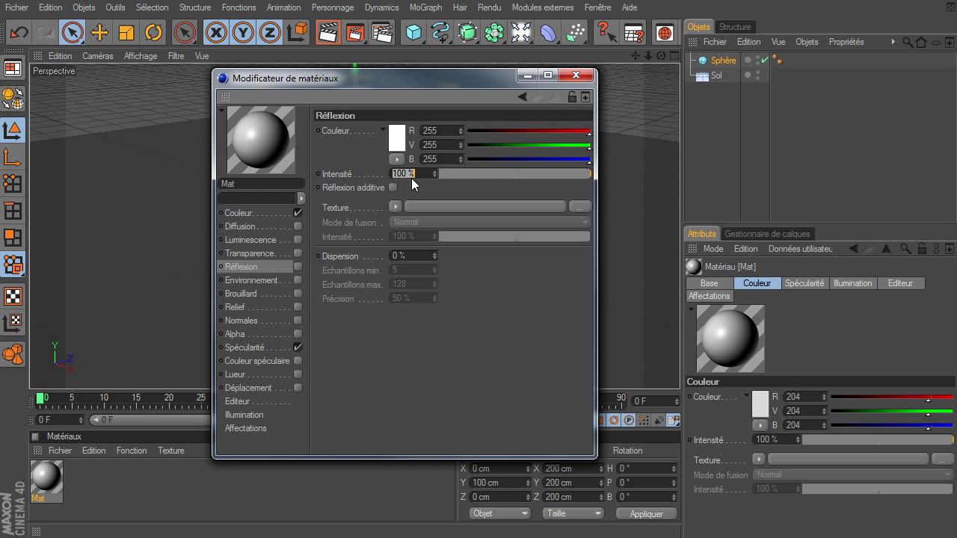
text(20)
key(Return)
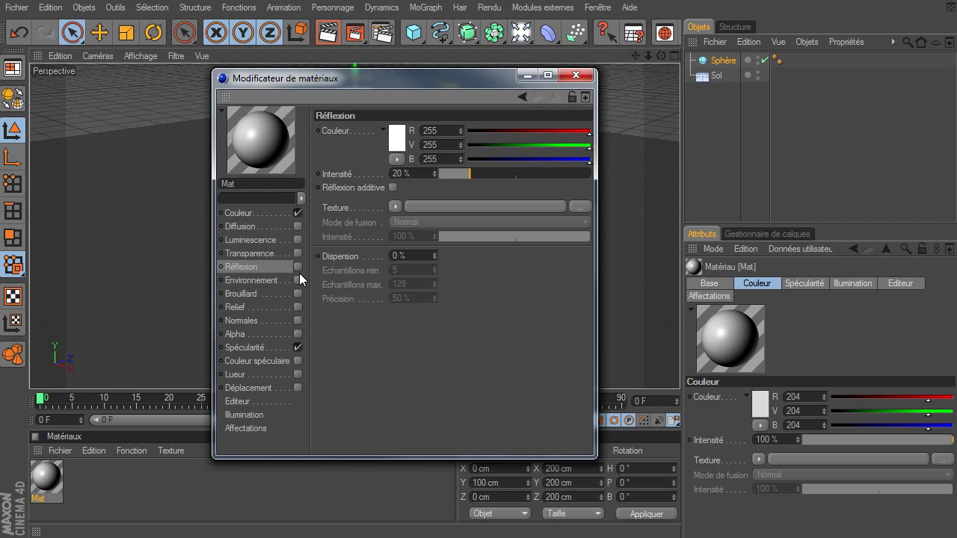
click(298, 267)
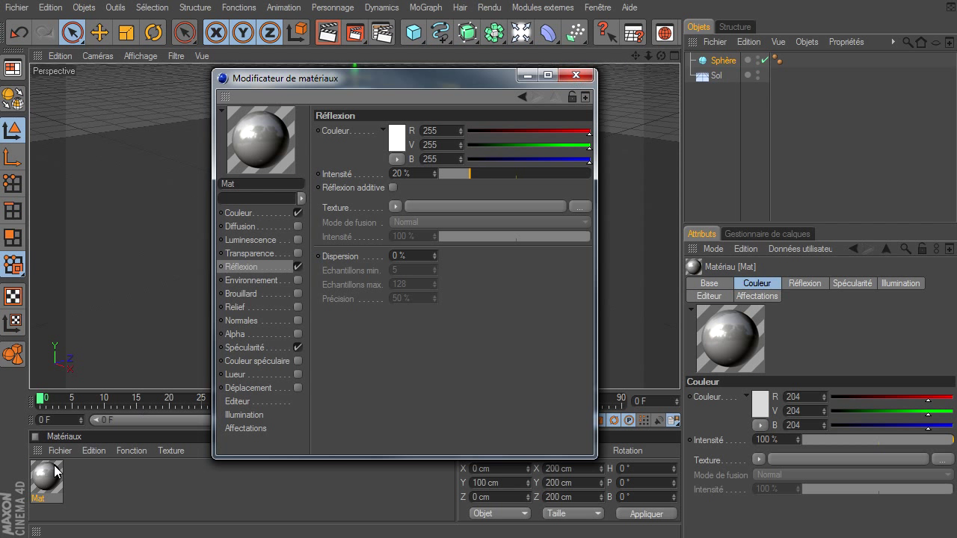
click(573, 77)
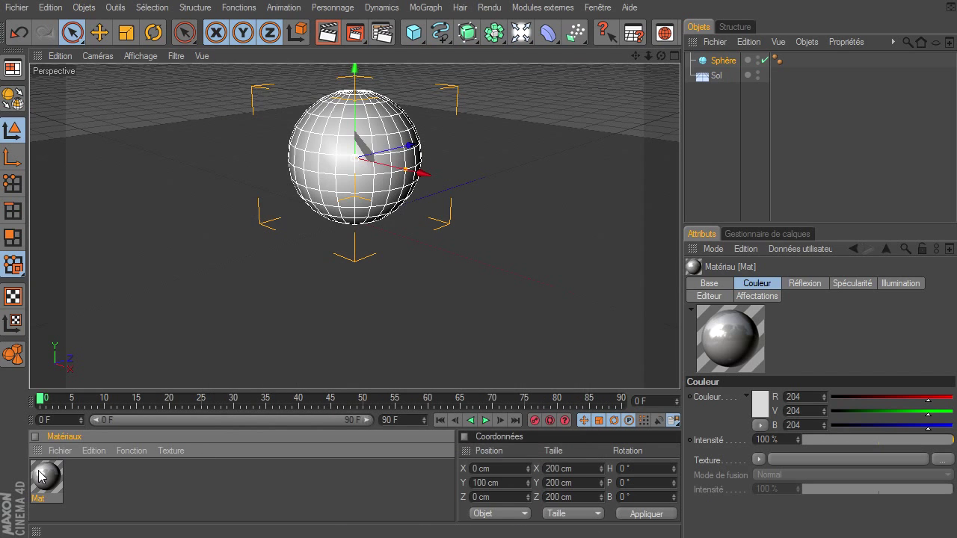
drag(722, 64, 722, 65)
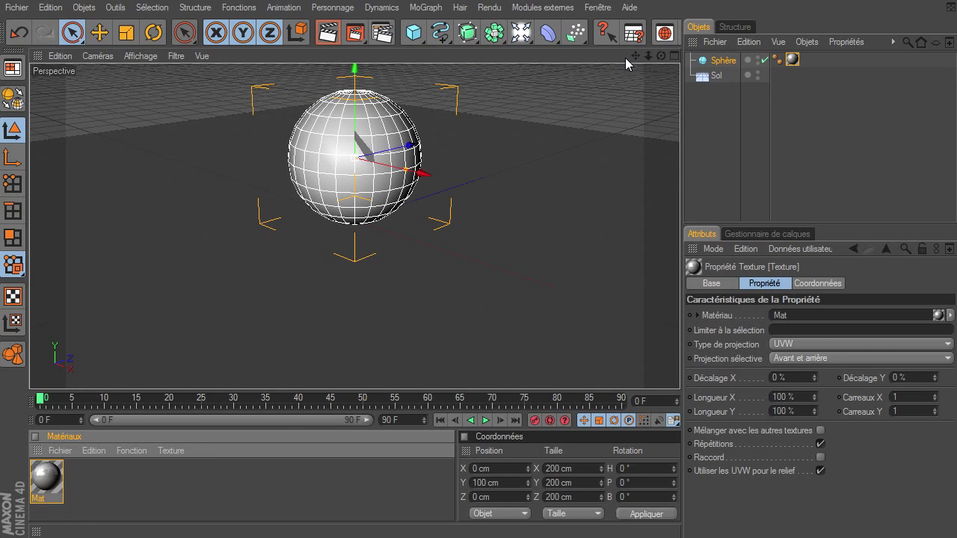
drag(635, 56, 636, 61)
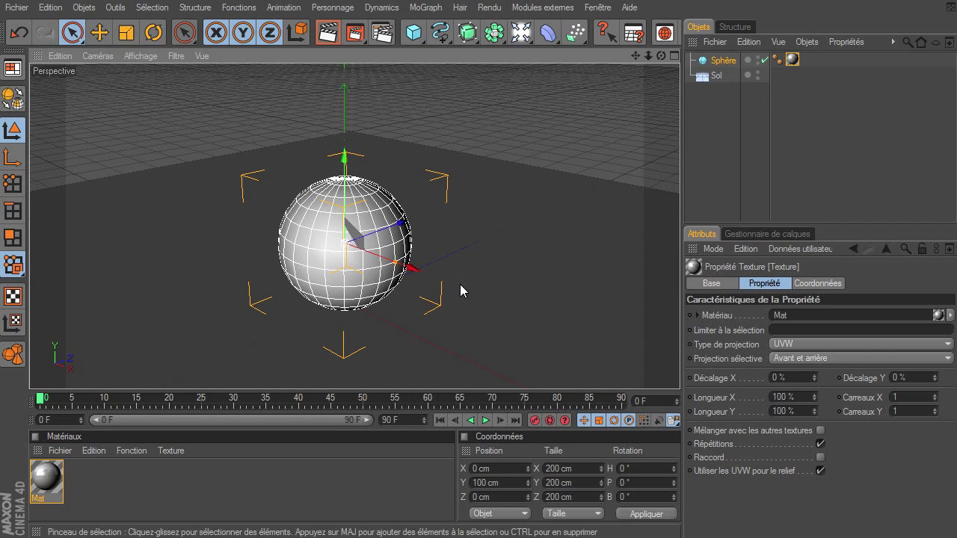
Add an area light at X 239.8 cm, Y 134.5 cm right of the sphere and render a preview
click(521, 32)
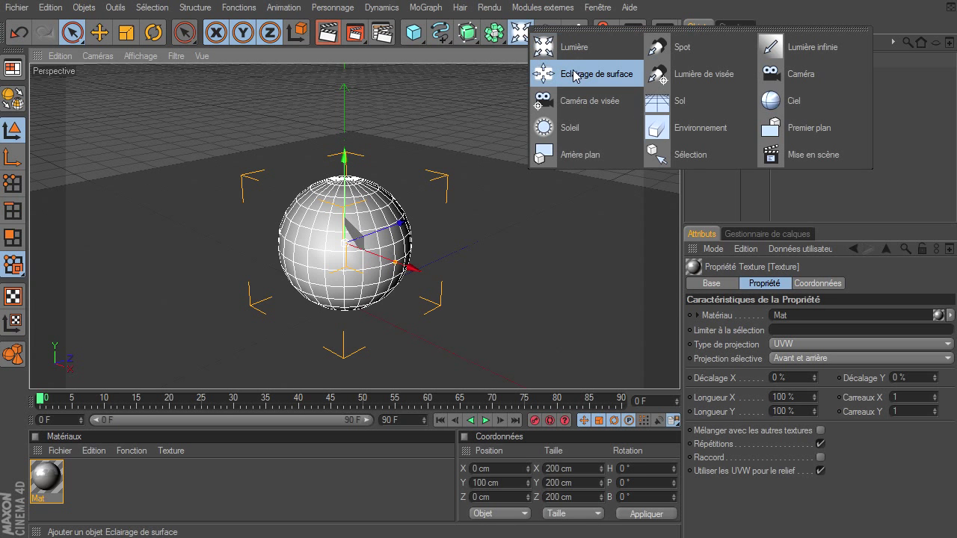
click(576, 74)
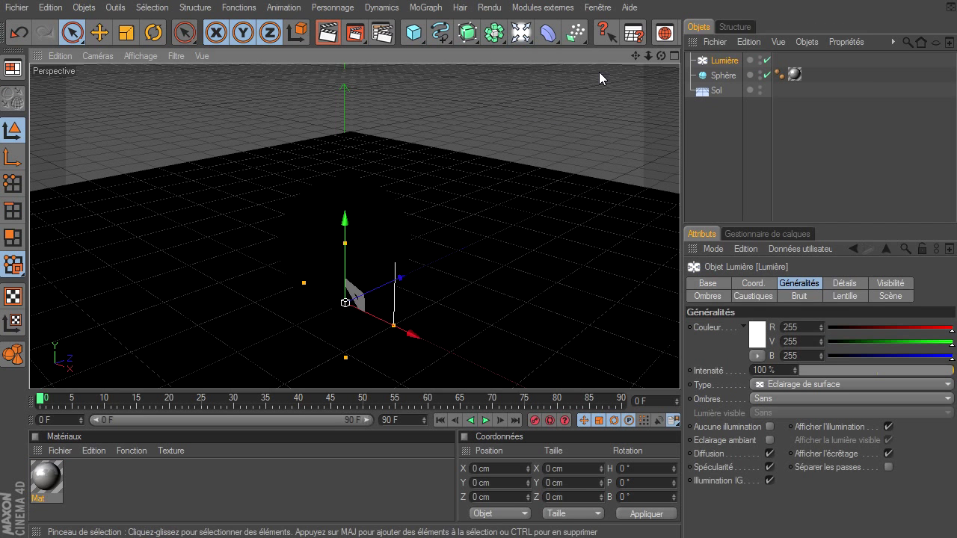
drag(351, 240, 351, 160)
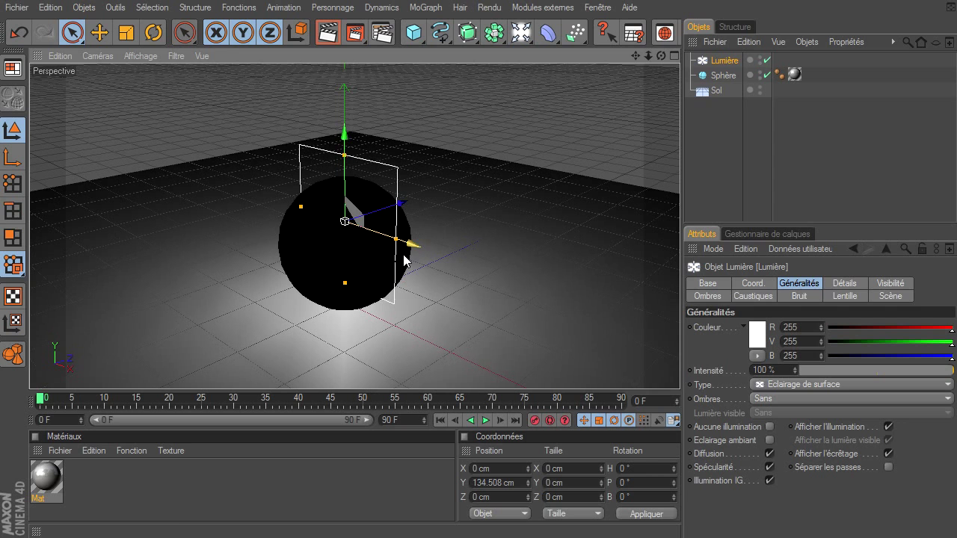
drag(419, 249, 680, 370)
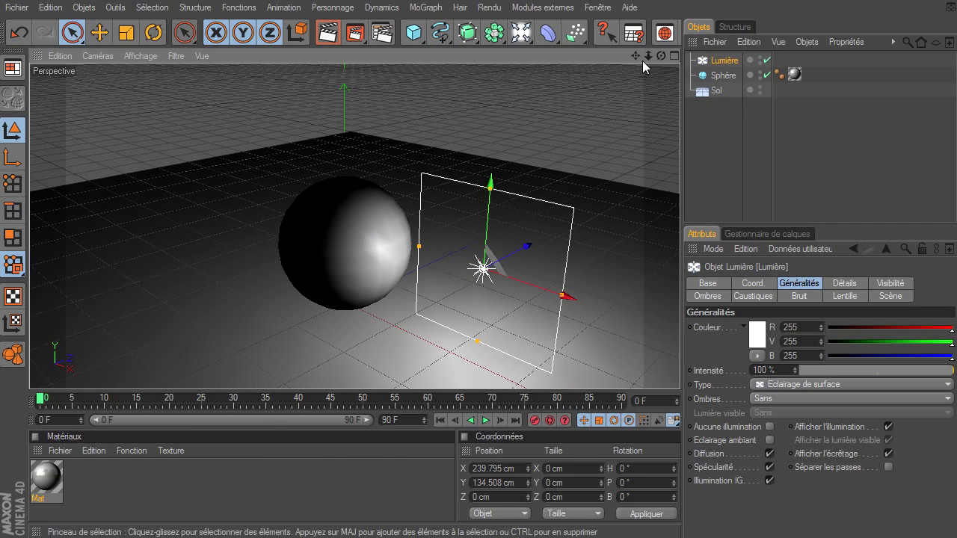
drag(648, 54, 680, 370)
click(327, 32)
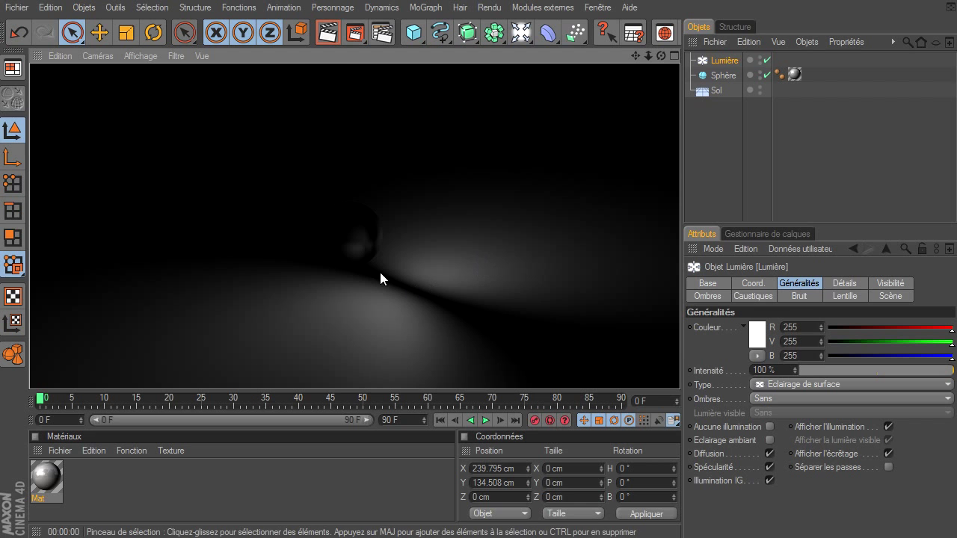
click(519, 261)
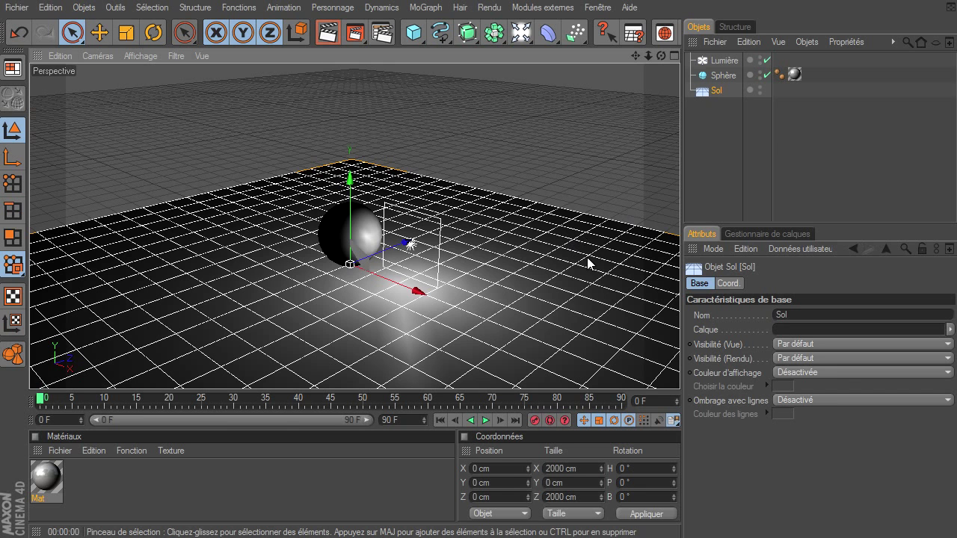
Set the area light's shadow type to soft shadow maps
click(724, 60)
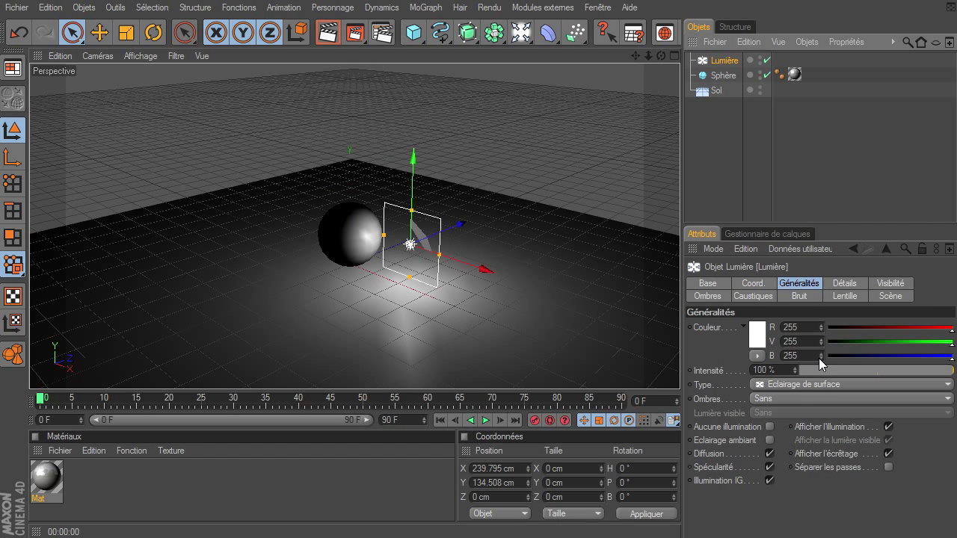
click(825, 399)
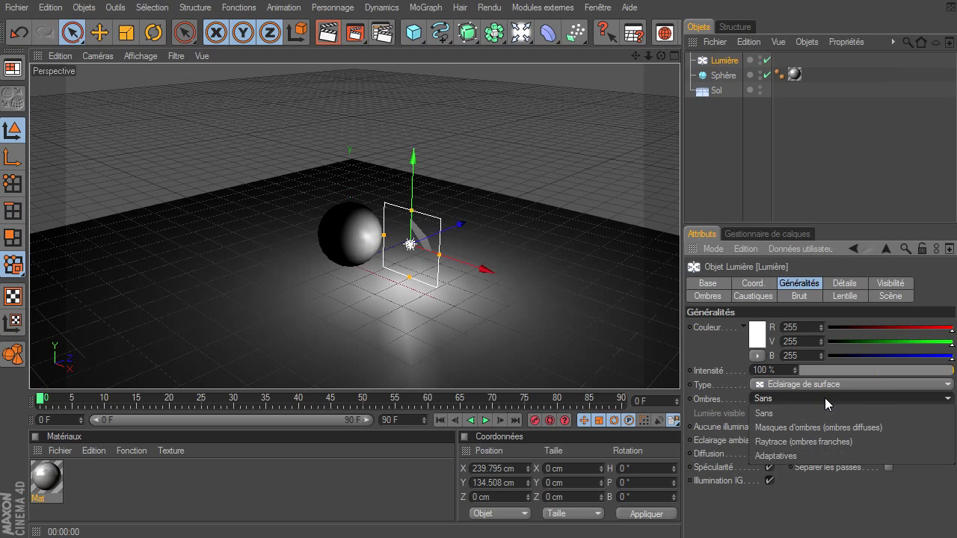
click(815, 442)
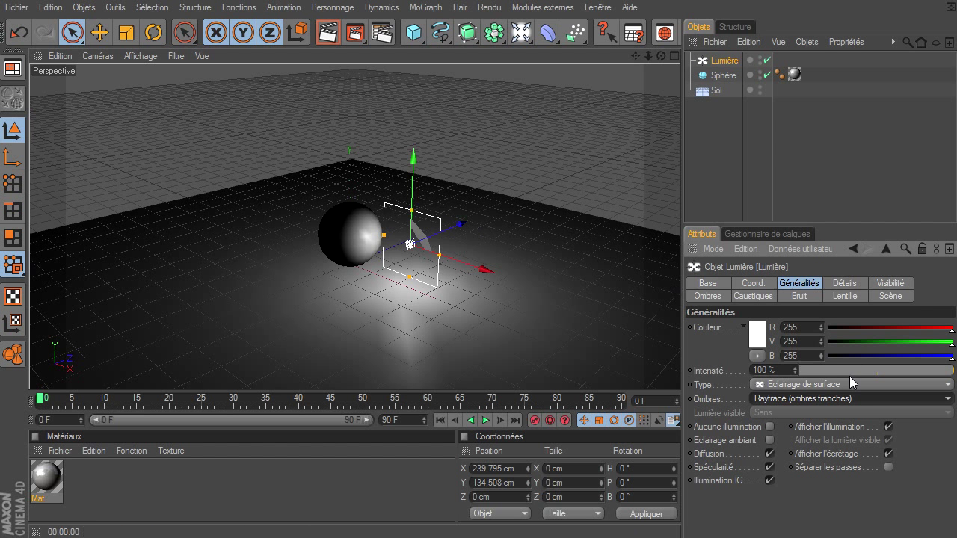
click(829, 399)
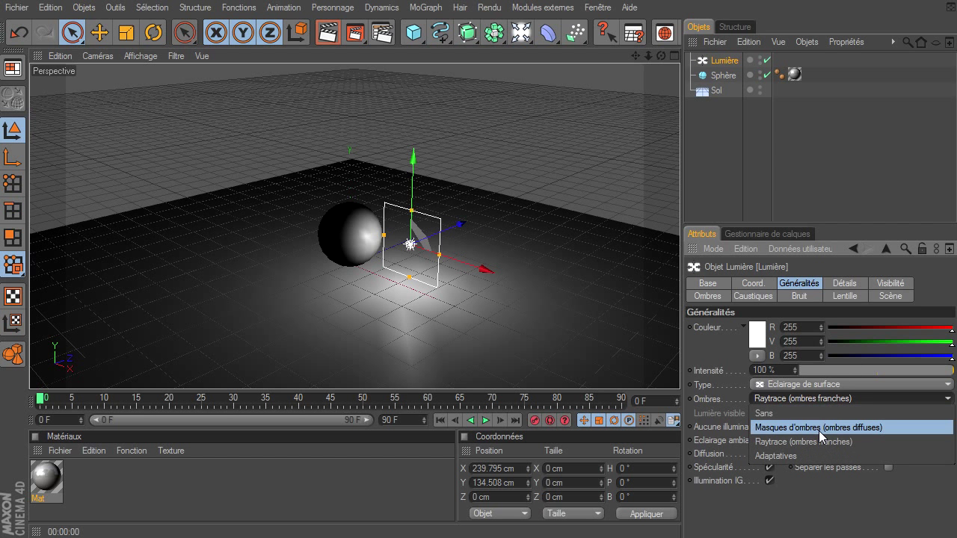
click(818, 431)
Move the light forward, raise it to Y 418.8 cm, widen it, tilt it P -36.9°, and render
drag(452, 228, 258, 307)
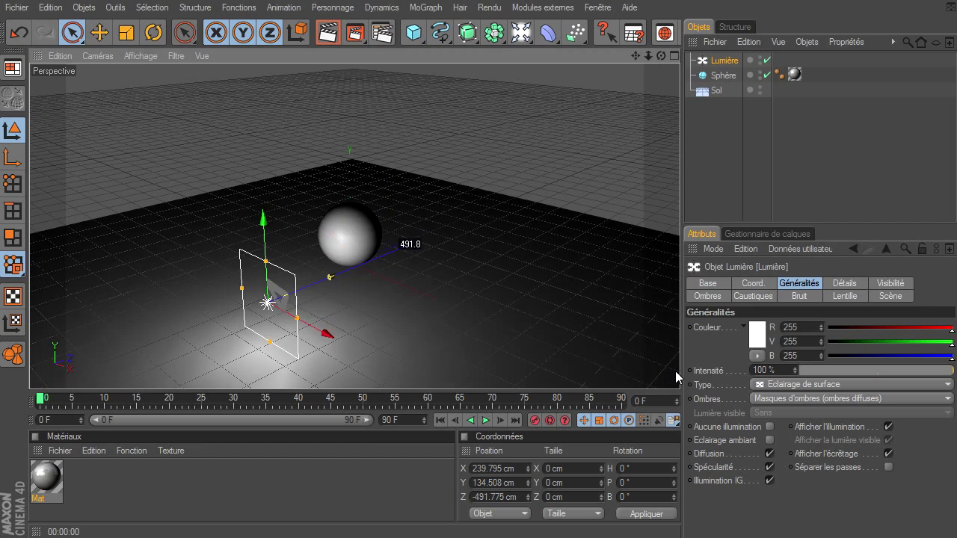
drag(250, 224, 239, 91)
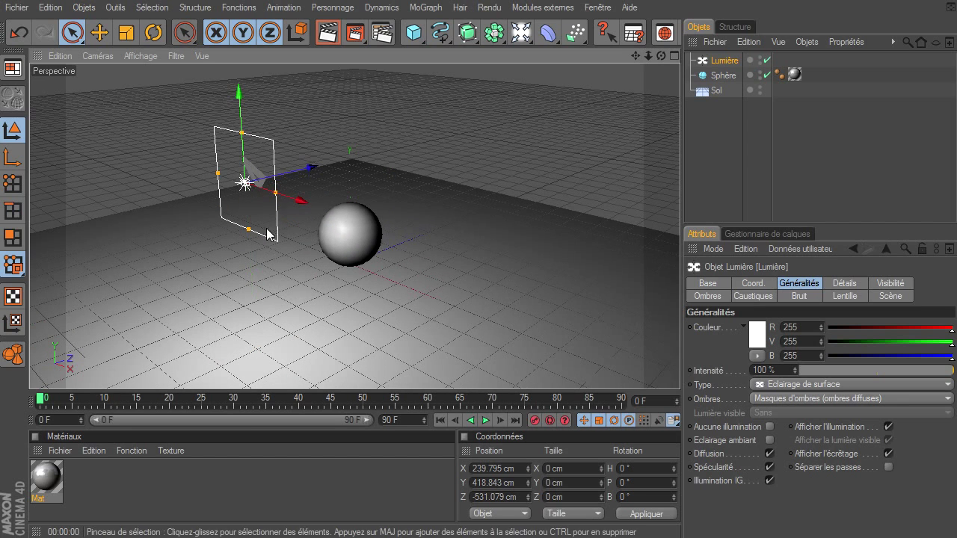
drag(277, 197, 336, 213)
click(153, 32)
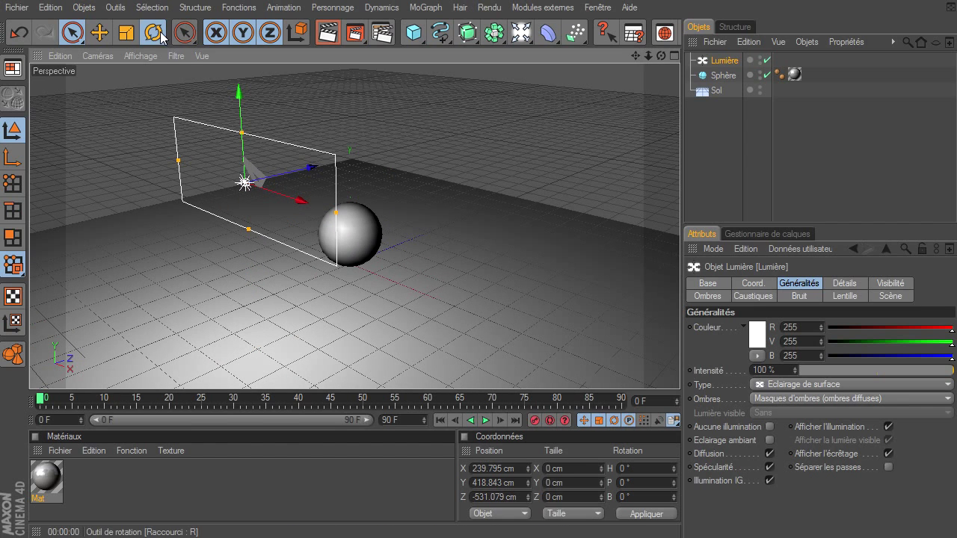
mouse_move(224, 149)
mouse_down()
mouse_move(249, 140)
mouse_move(224, 112)
mouse_up()
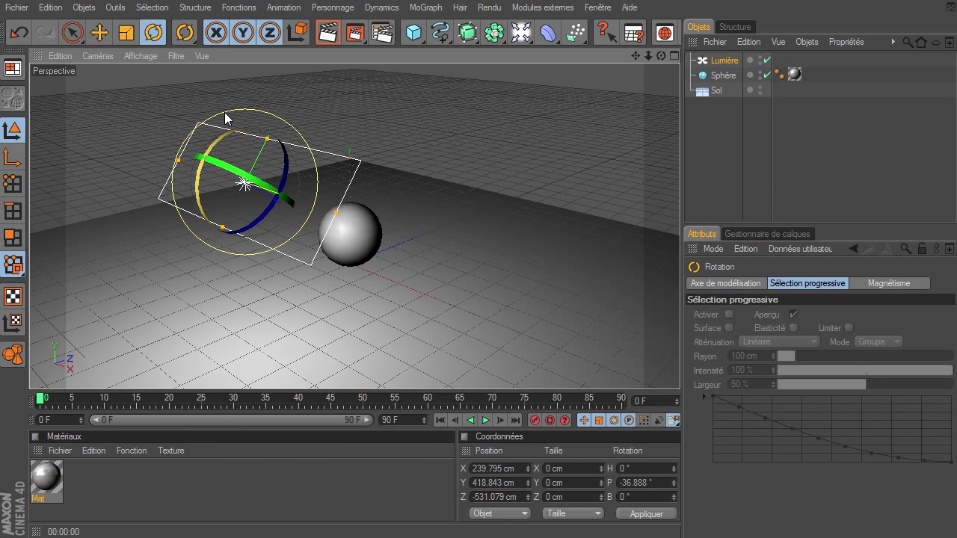
click(328, 32)
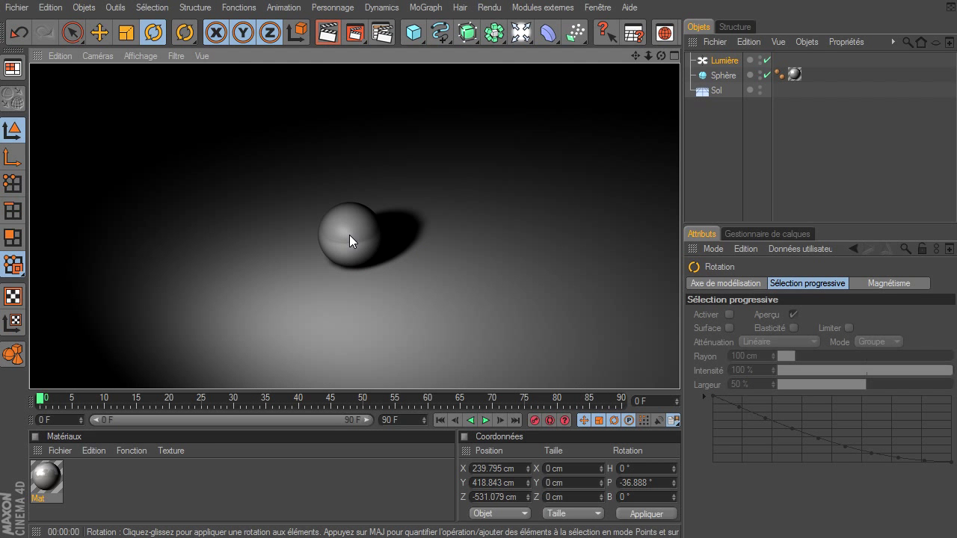
click(723, 60)
In Détails, enable Afficher au rendu and Afficher dans les réflexions with 200 % visibility multiplier
click(845, 283)
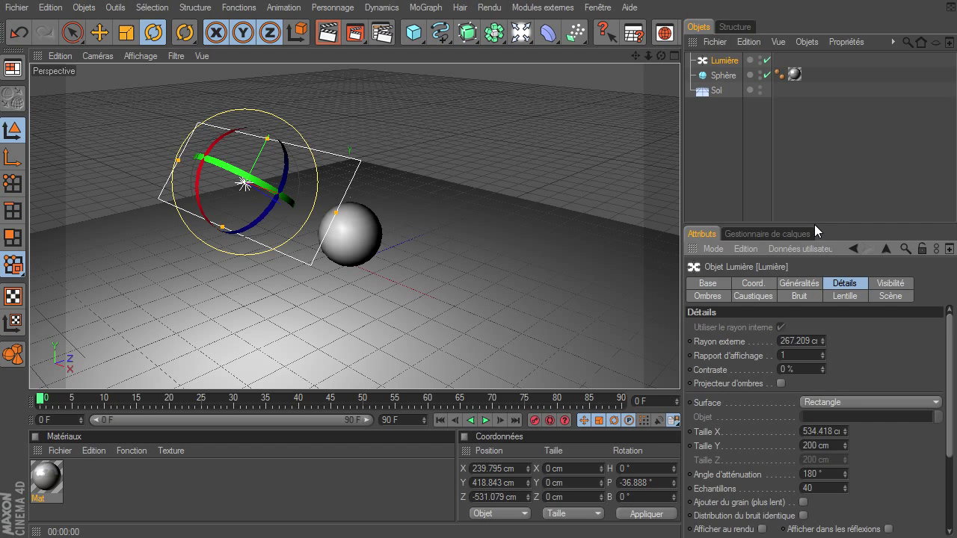
drag(815, 224, 811, 142)
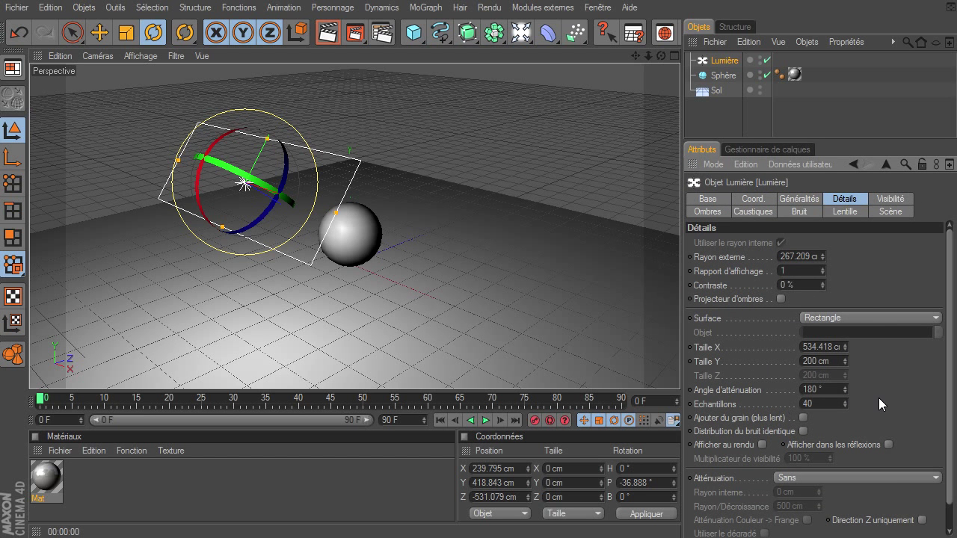
scroll(863, 387, down, 1)
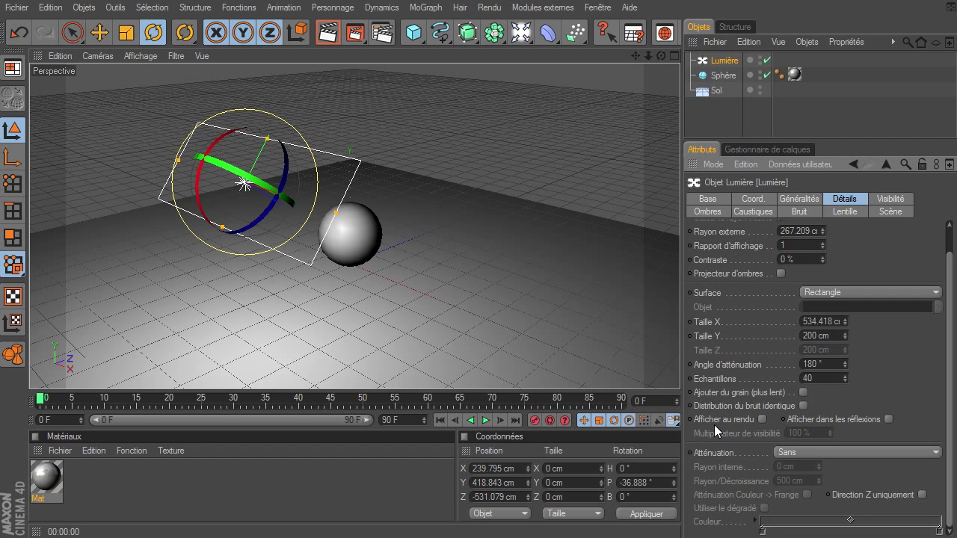
click(762, 419)
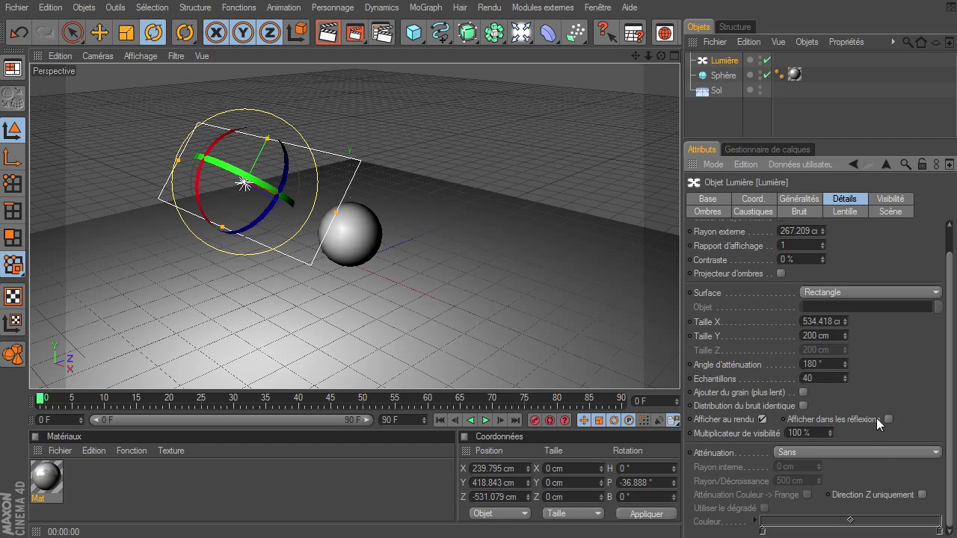
click(888, 418)
click(820, 430)
text(200)
key(Return)
Test-render the full view and a closer view of the sphere, then clear the render
click(328, 32)
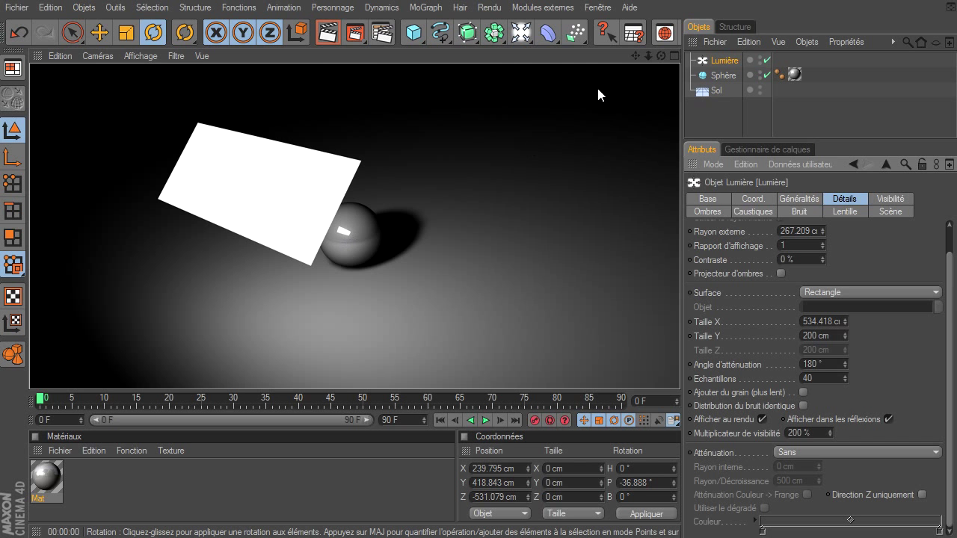
scroll(453, 135, up, 5)
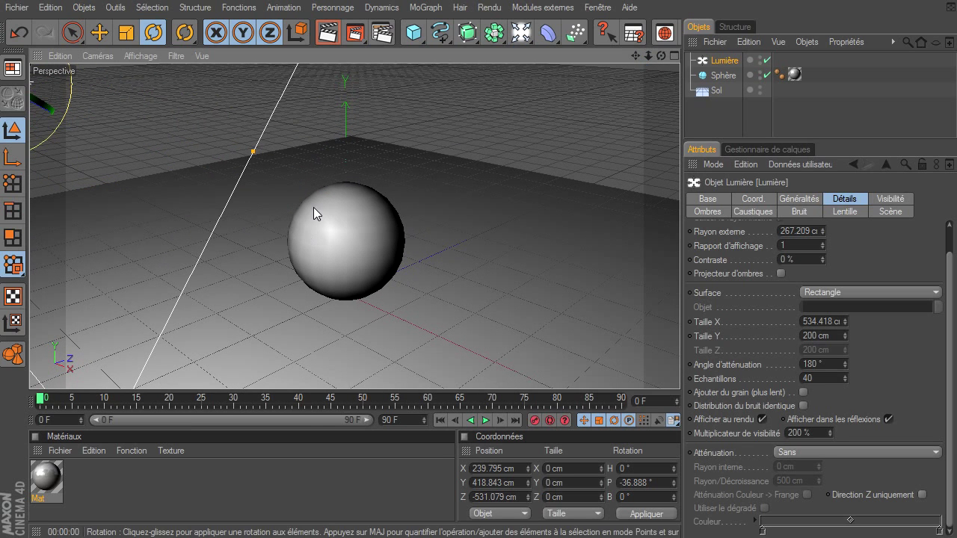
click(322, 40)
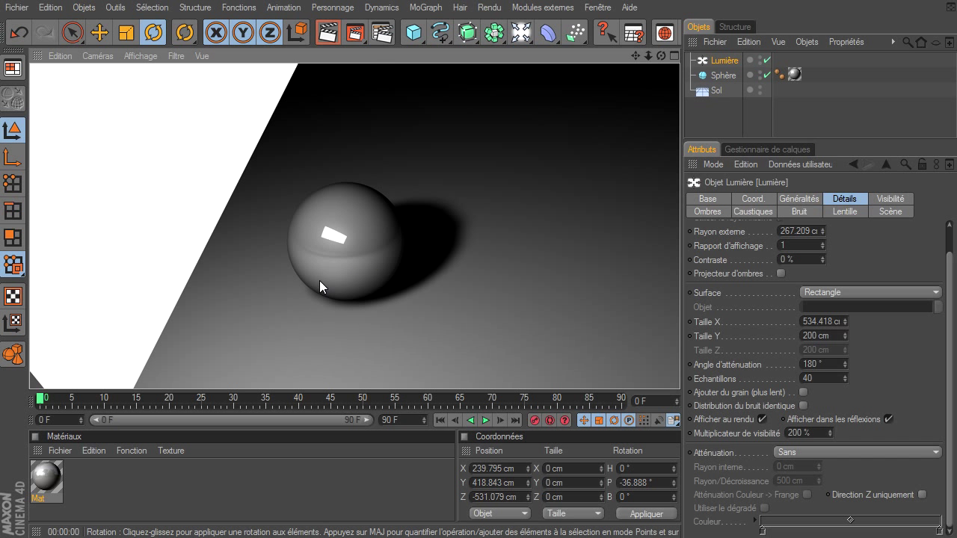
click(647, 59)
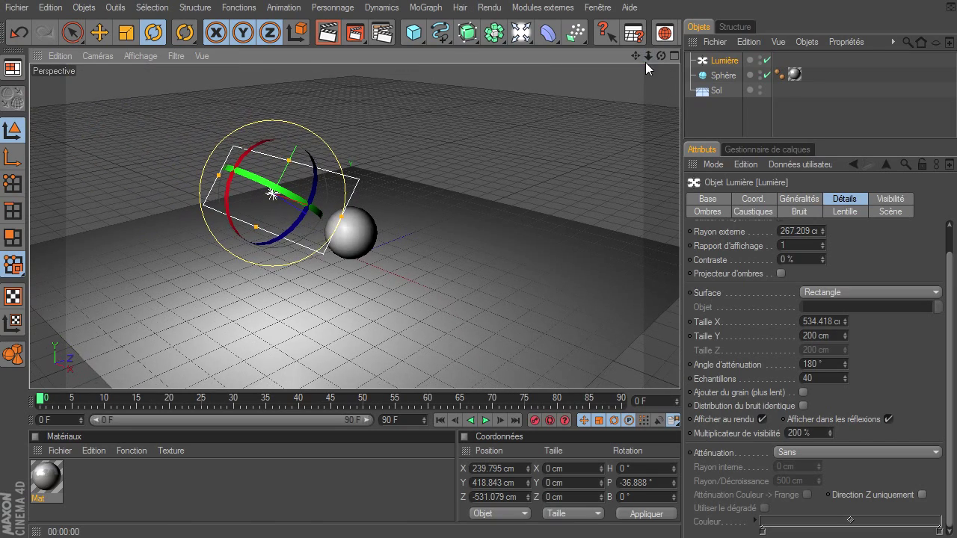
Move the area light up and back to Y 534.629 cm, Z -685.355 cm
click(98, 32)
drag(322, 224, 272, 193)
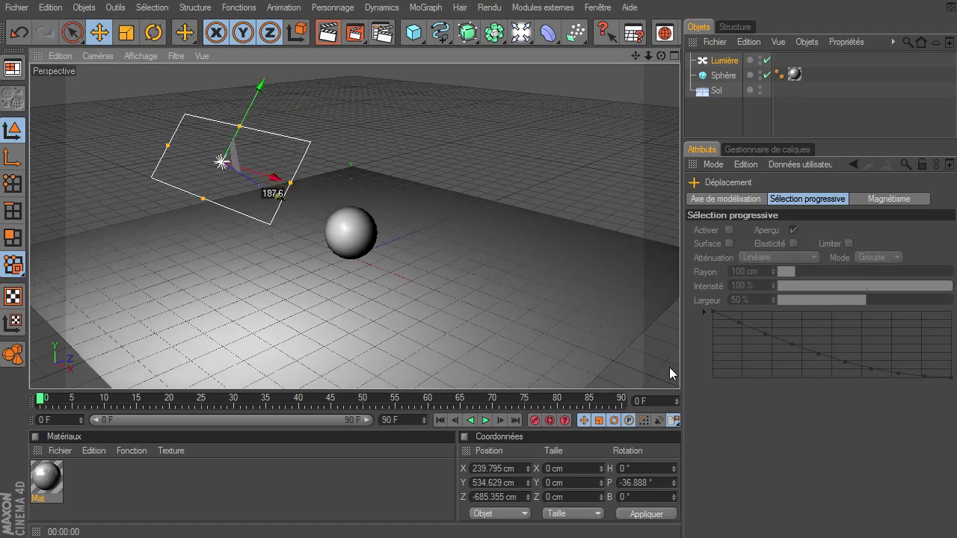
drag(669, 372, 679, 370)
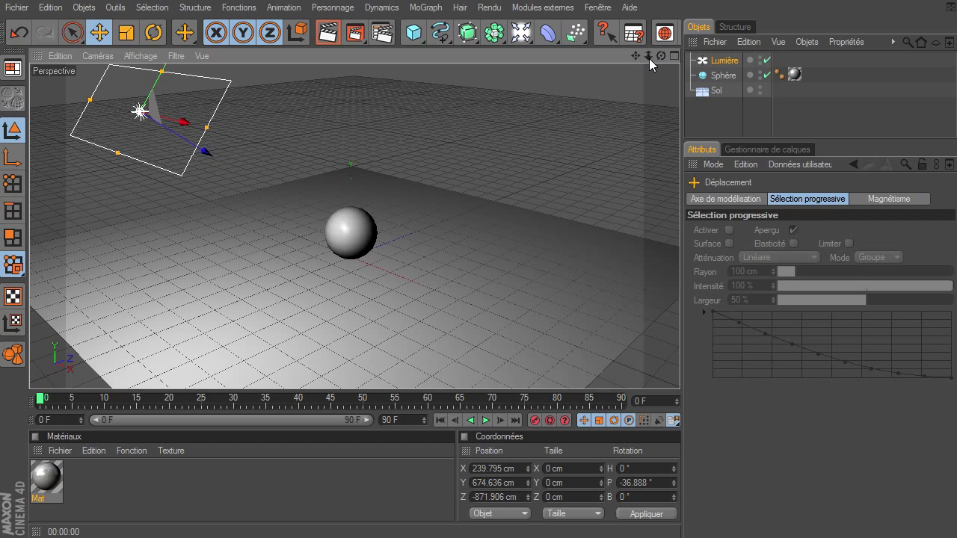
drag(649, 58, 679, 370)
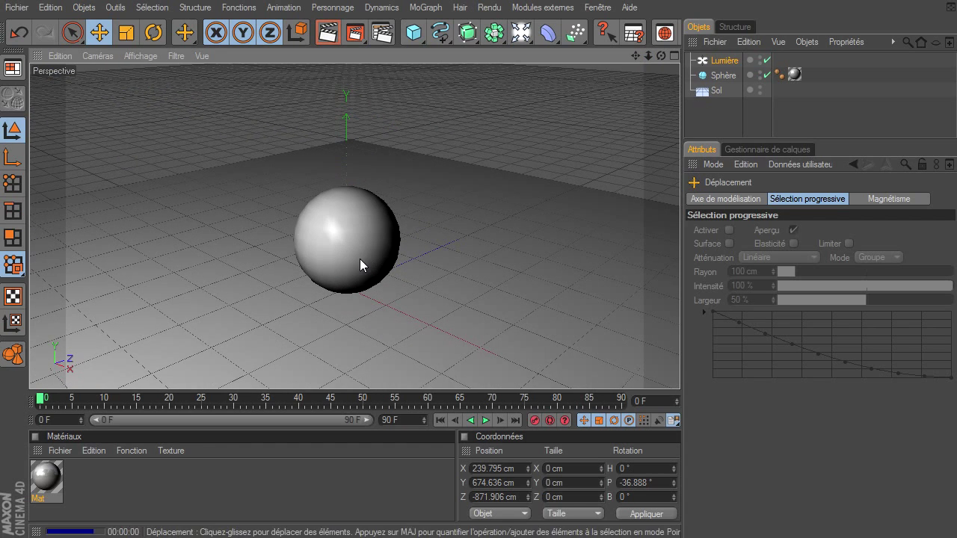
key(ctrl+r)
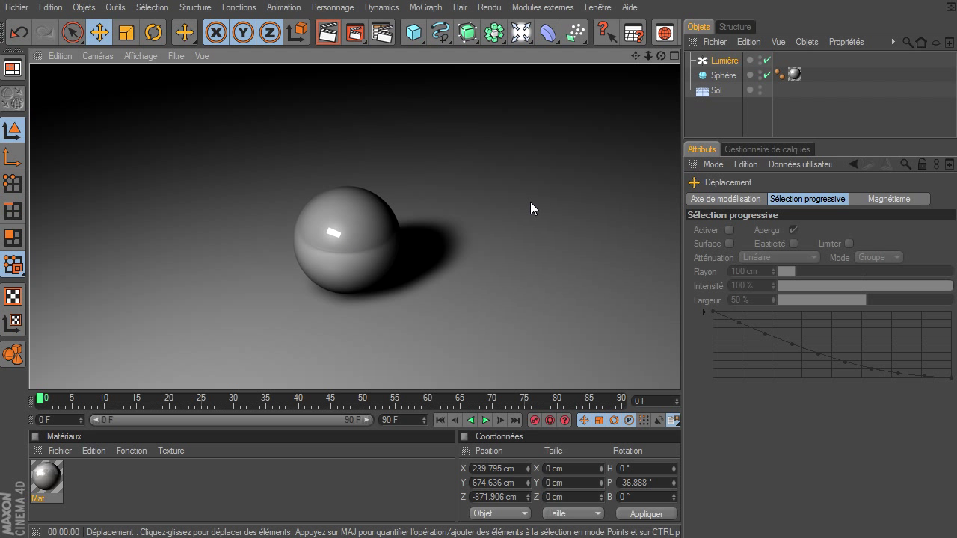
click(711, 63)
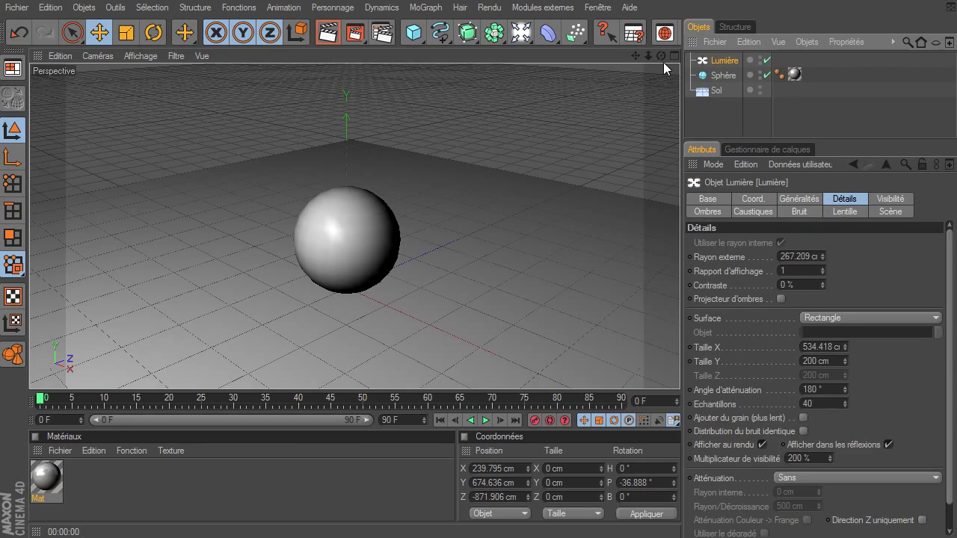
drag(648, 56, 595, 50)
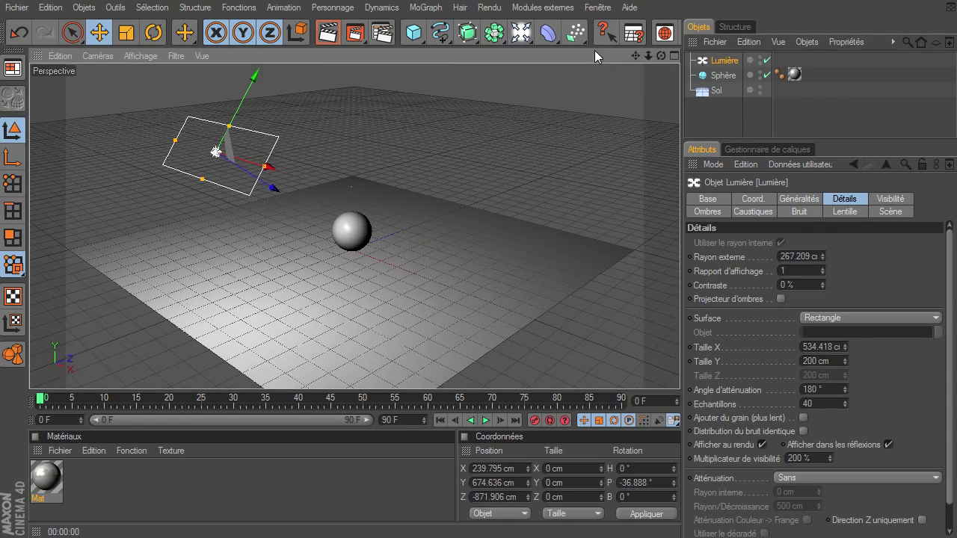
click(375, 35)
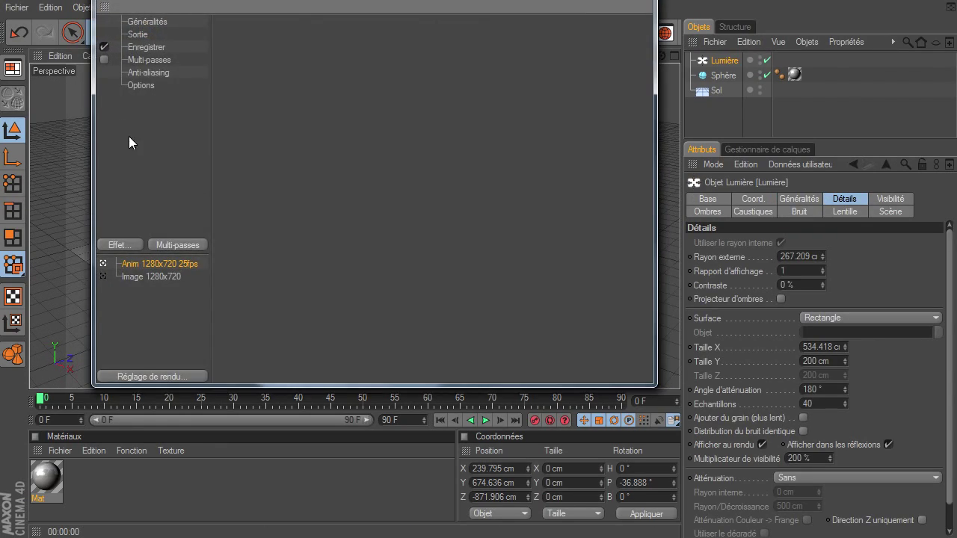
click(636, 3)
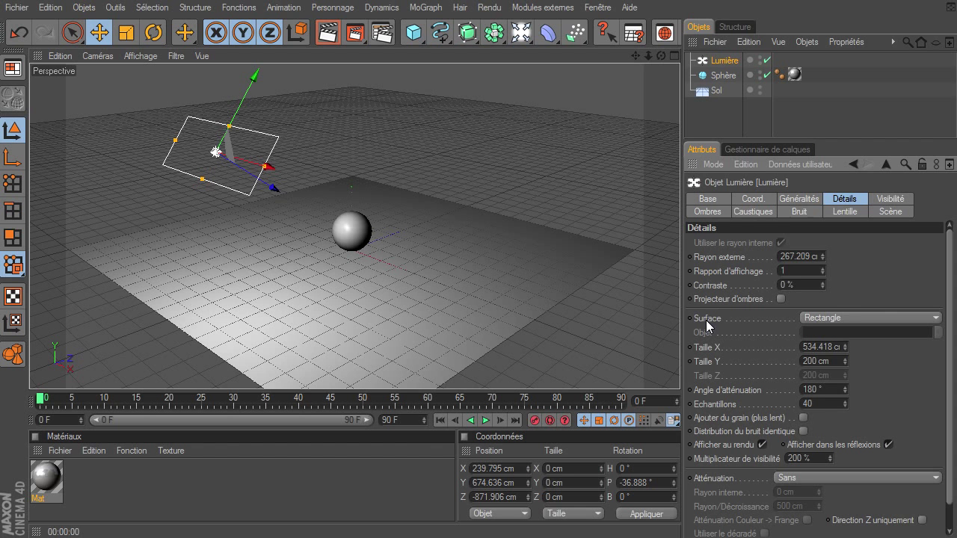
Set the area light's surface to Disque and test-render a close-up of the sphere
click(839, 316)
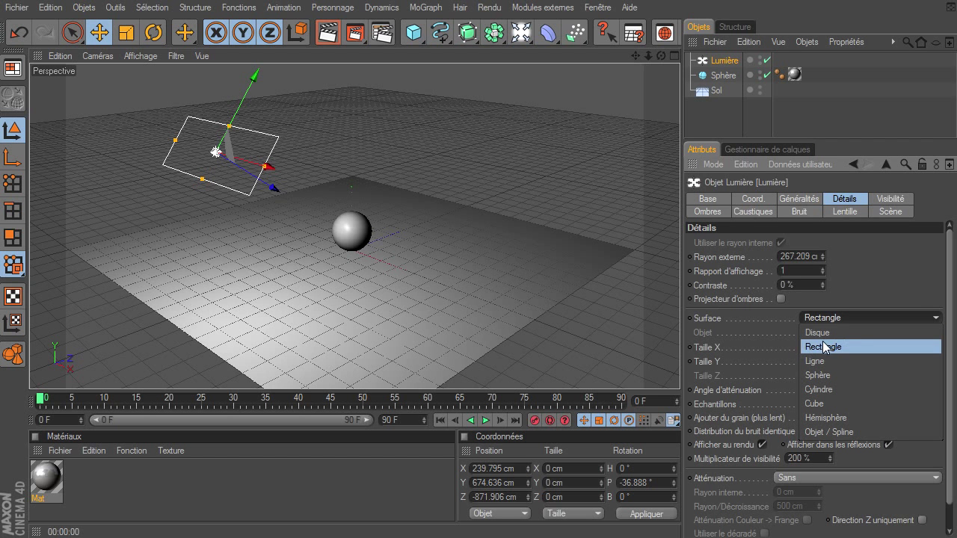
click(825, 333)
click(330, 39)
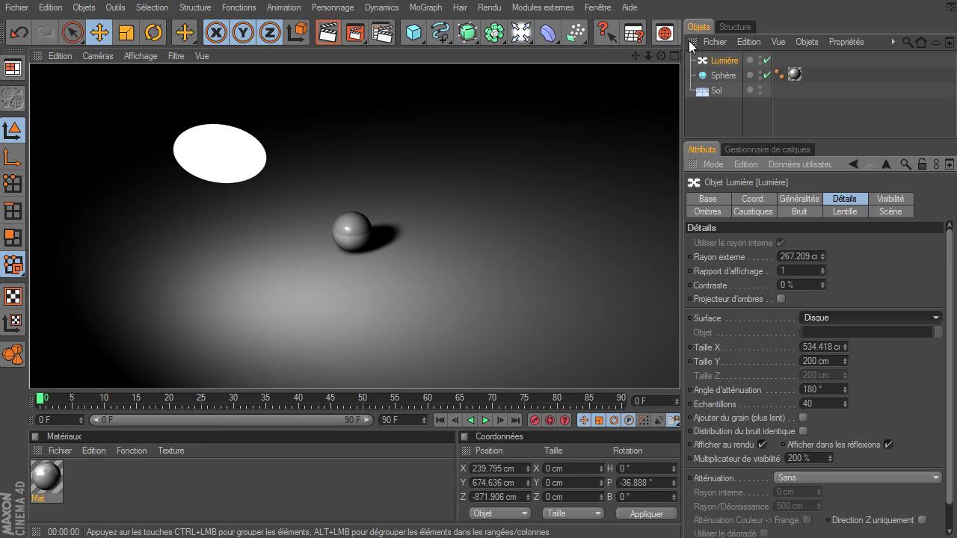
drag(649, 57, 579, 58)
click(327, 33)
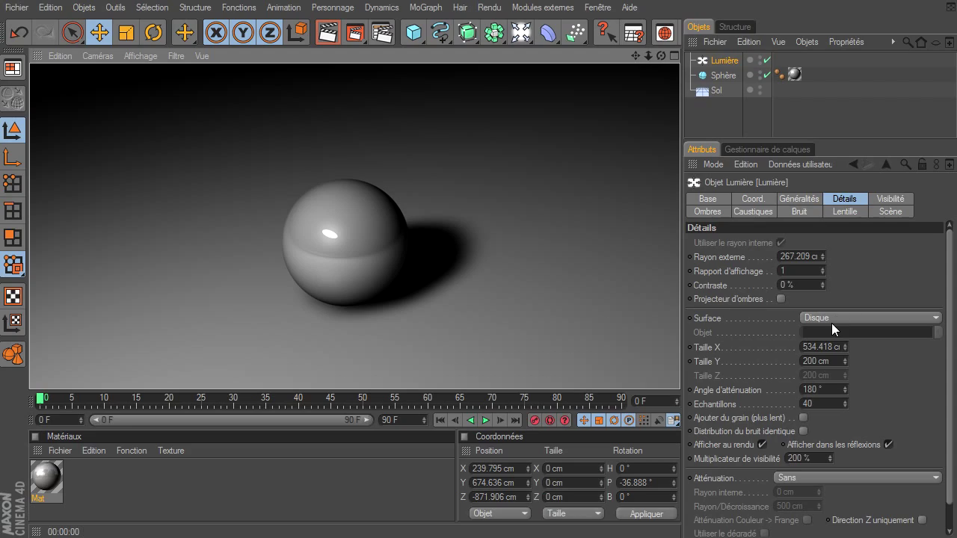
Switch the surface to Ligne, zoom out and test-render the whole scene
click(833, 319)
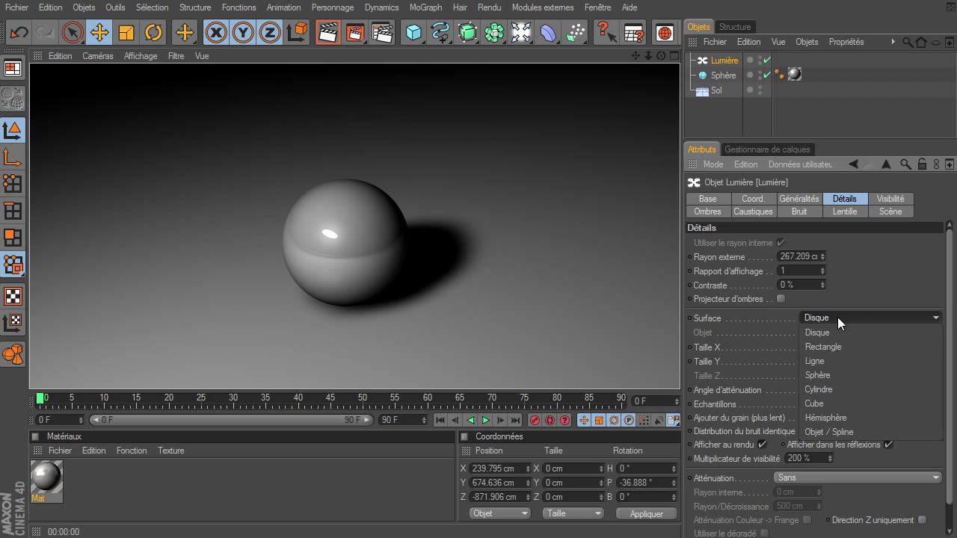
click(822, 365)
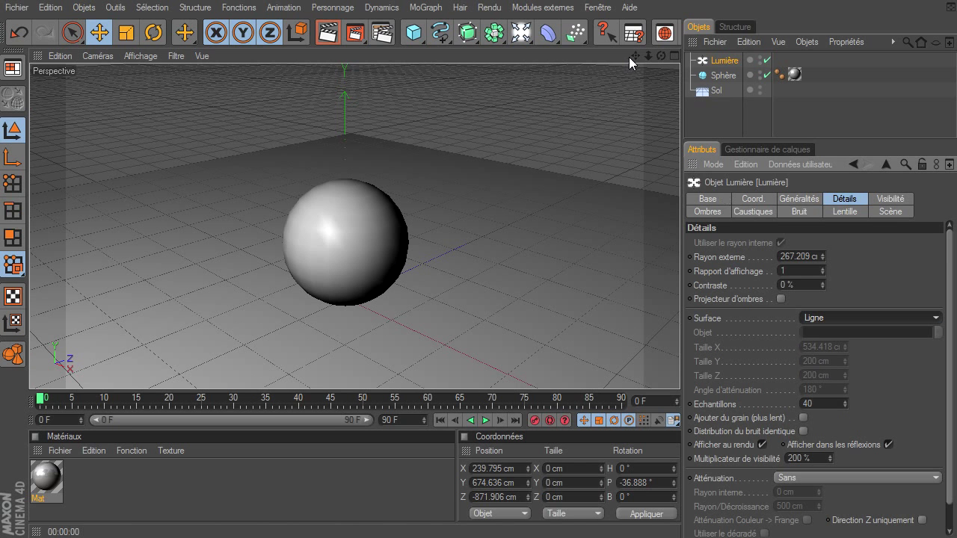
drag(643, 57, 191, 110)
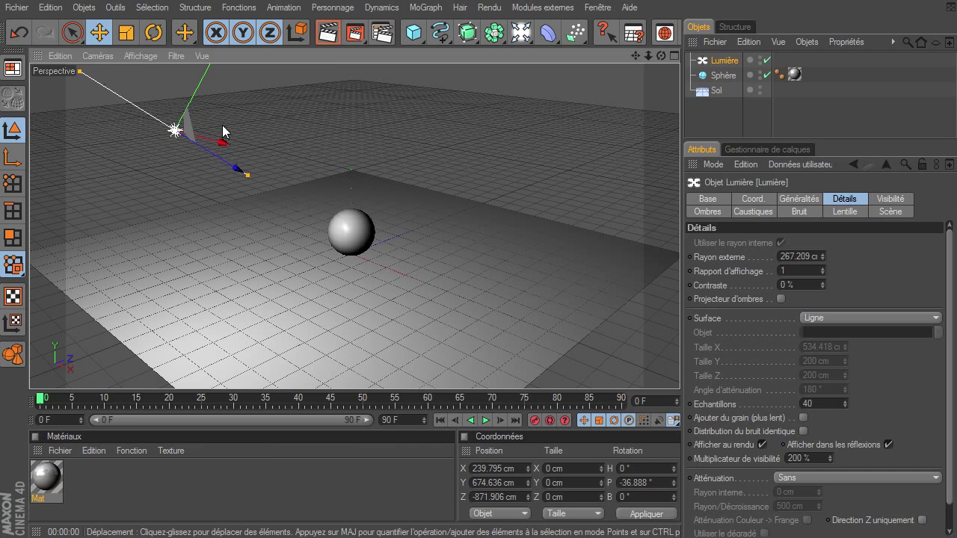
click(327, 32)
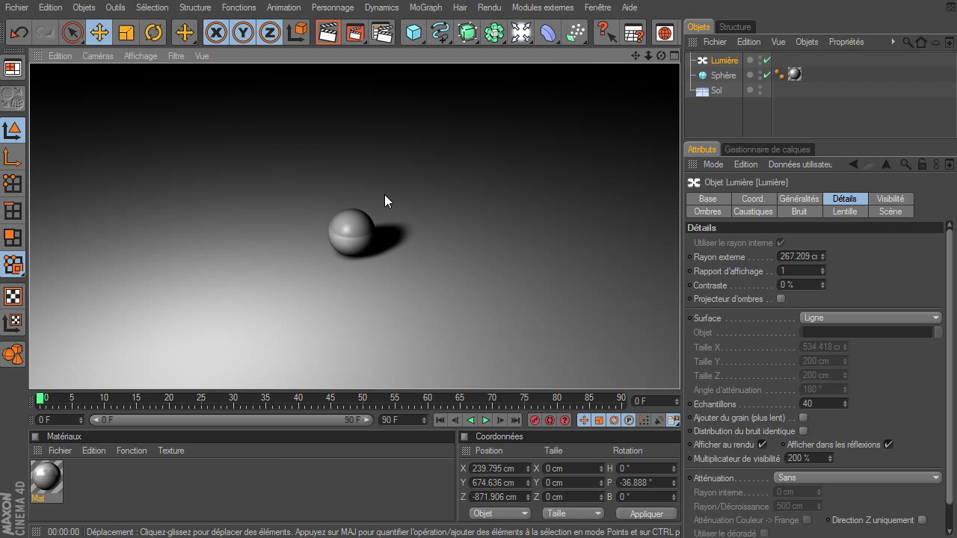
click(725, 60)
click(855, 319)
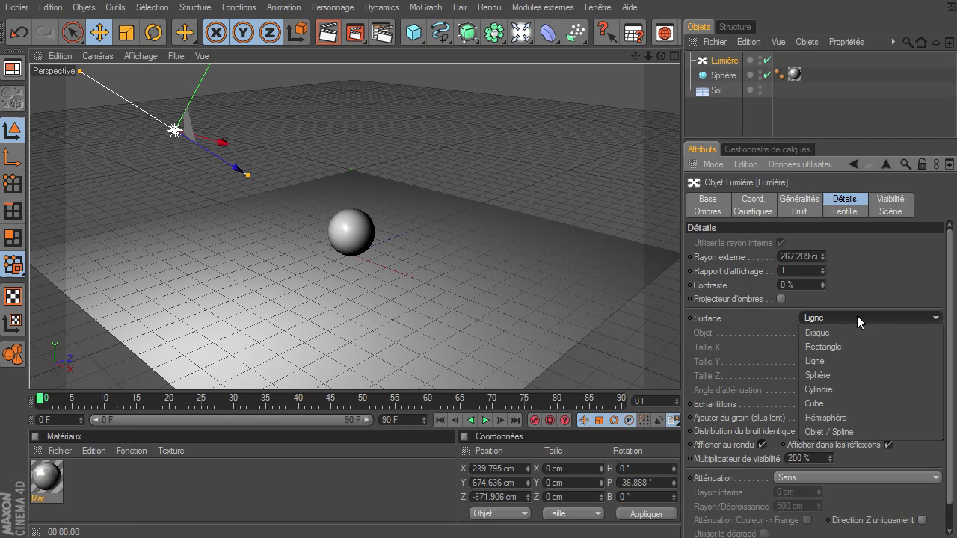
Set the light's surface to Objet / Spline and add a +X cylinder lengthened to about 688 cm
click(833, 432)
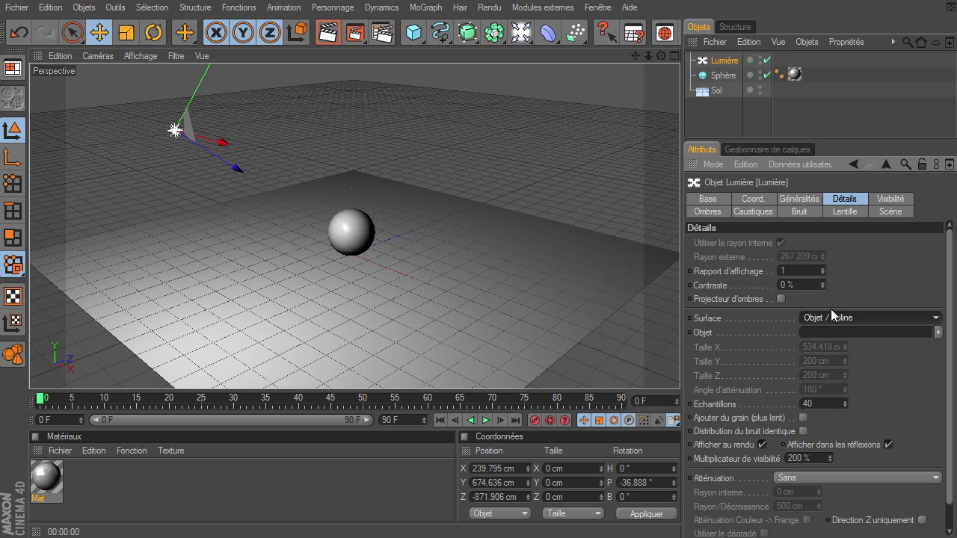
drag(414, 32, 755, 49)
click(793, 299)
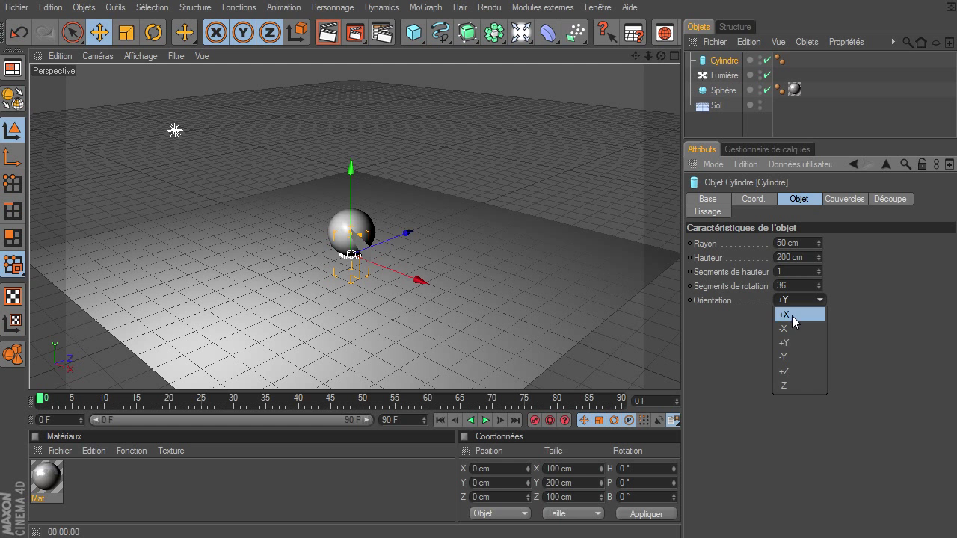
click(783, 315)
drag(368, 267, 680, 370)
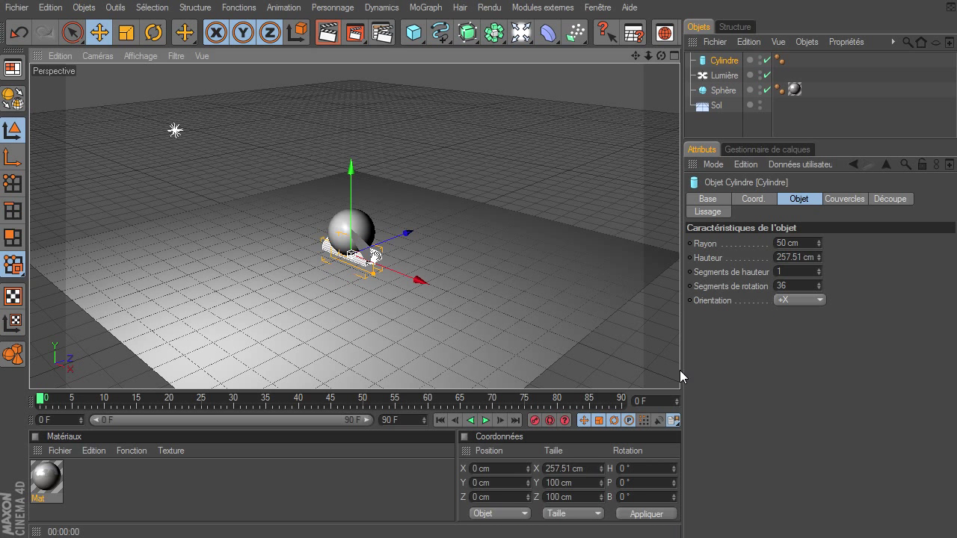
Make the cylinder an editable polygon mesh, then deselect it and select Lumière
click(13, 103)
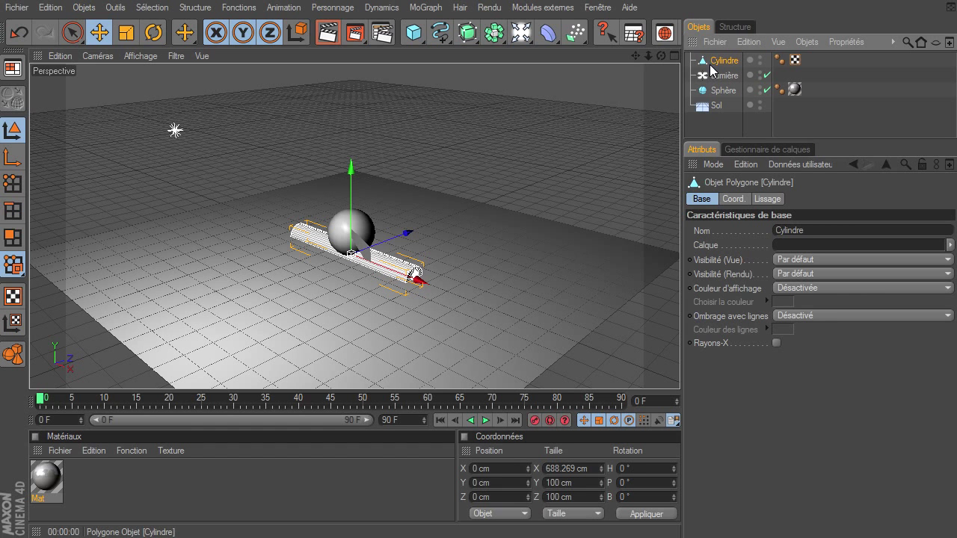
click(13, 183)
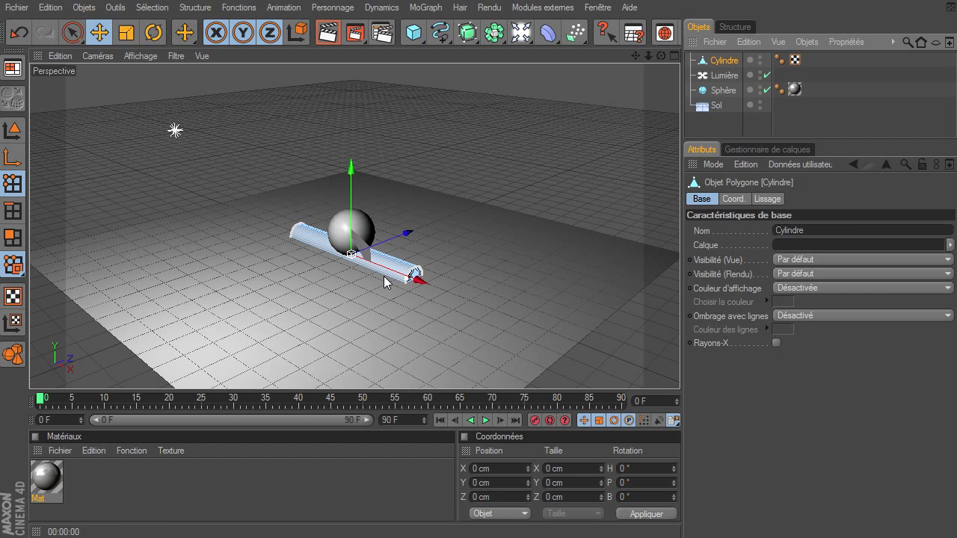
right_click(333, 294)
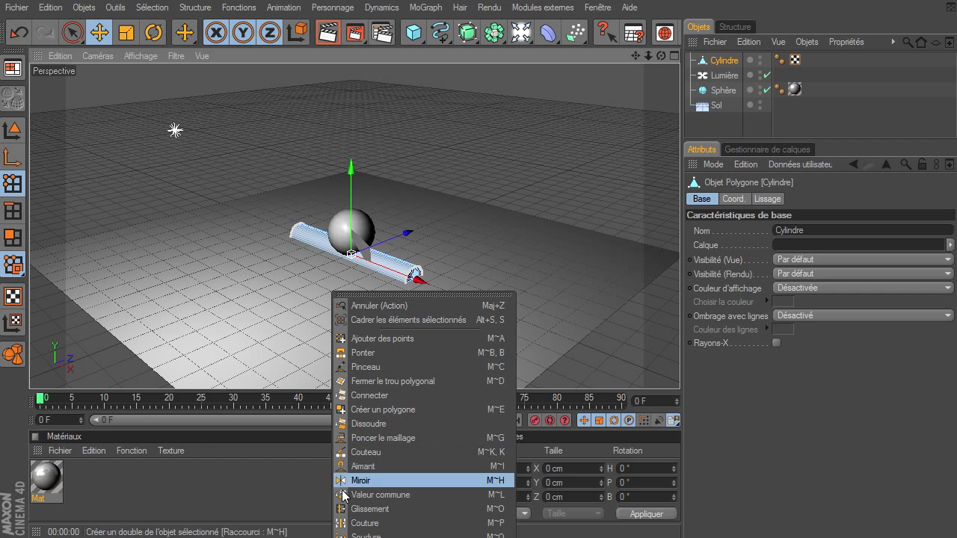
click(331, 530)
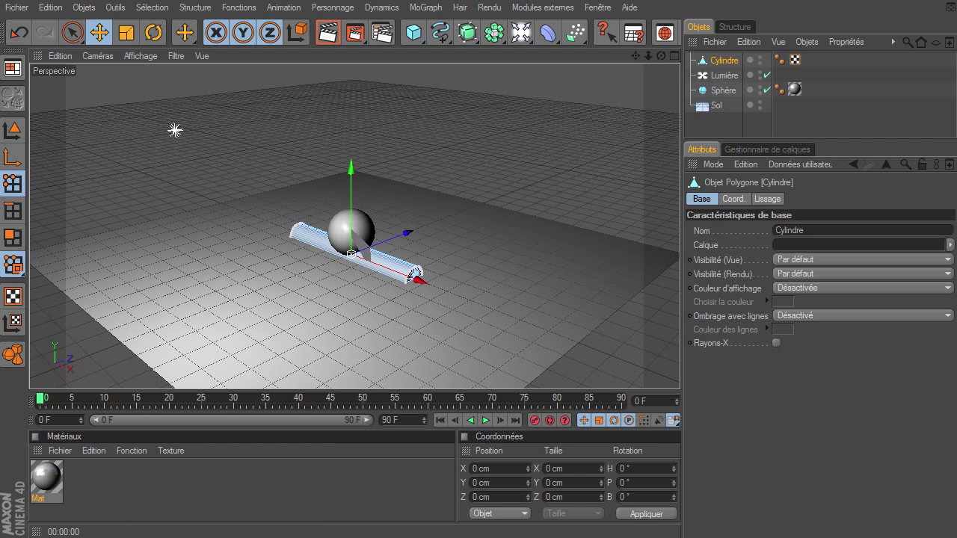
click(727, 125)
click(720, 76)
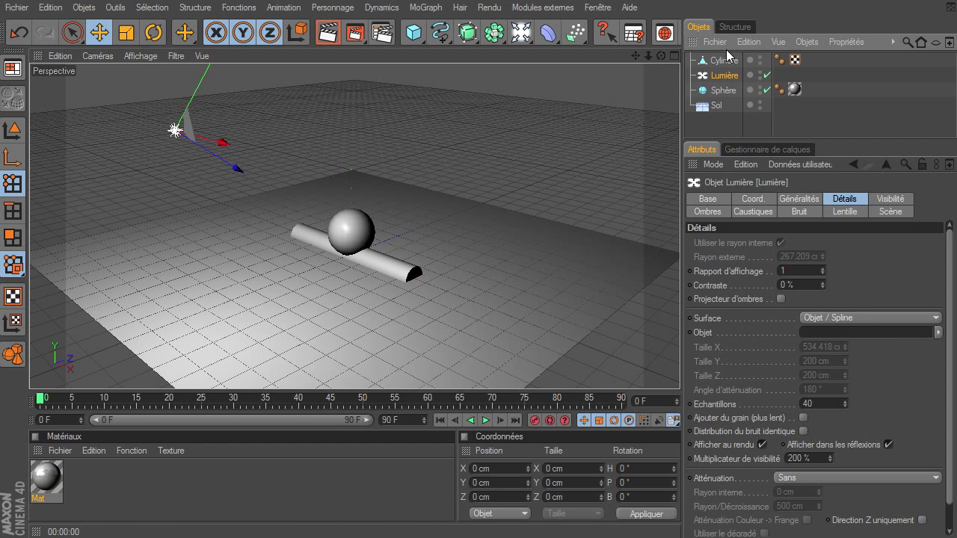
Drop Cylindre into the light's Objet field, raise it to Y 461.087 cm and render the glowing tube
drag(719, 60, 867, 333)
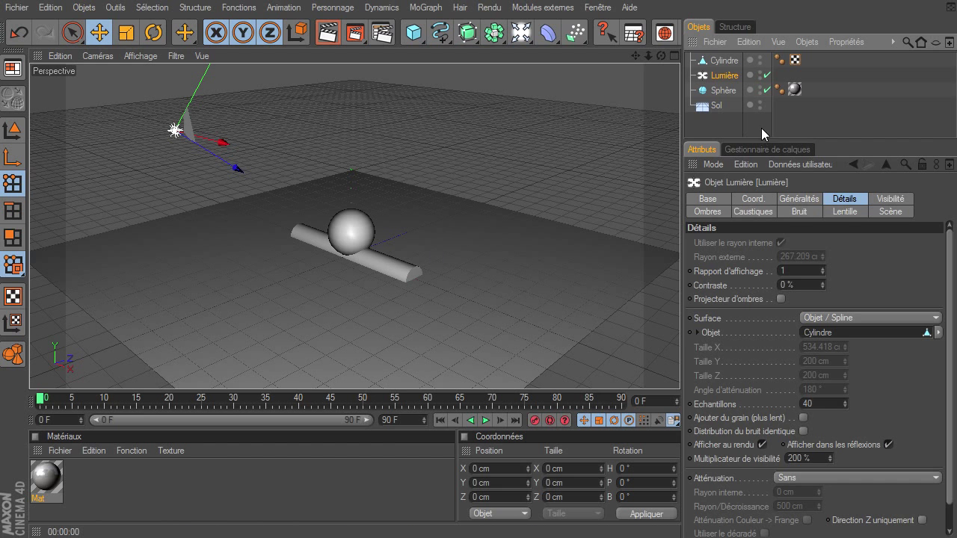
click(721, 63)
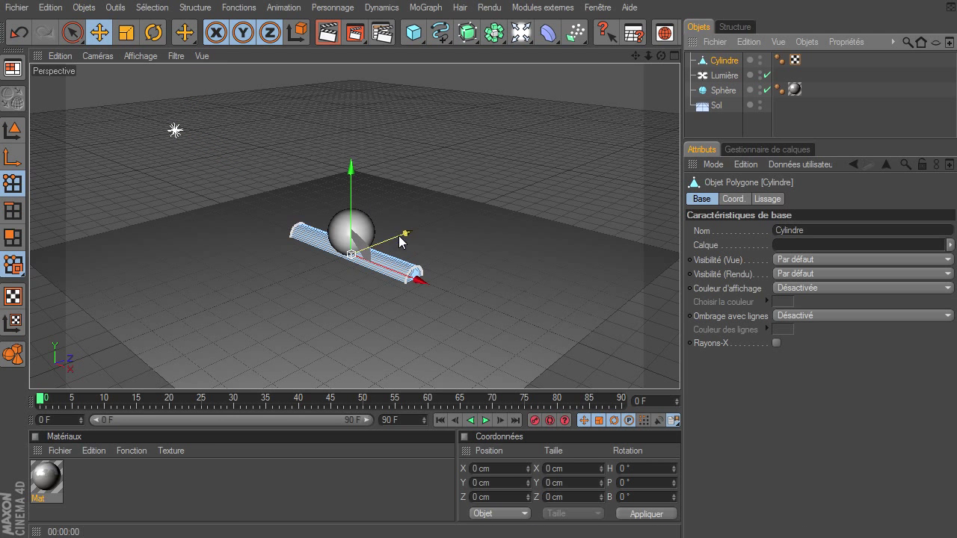
click(13, 130)
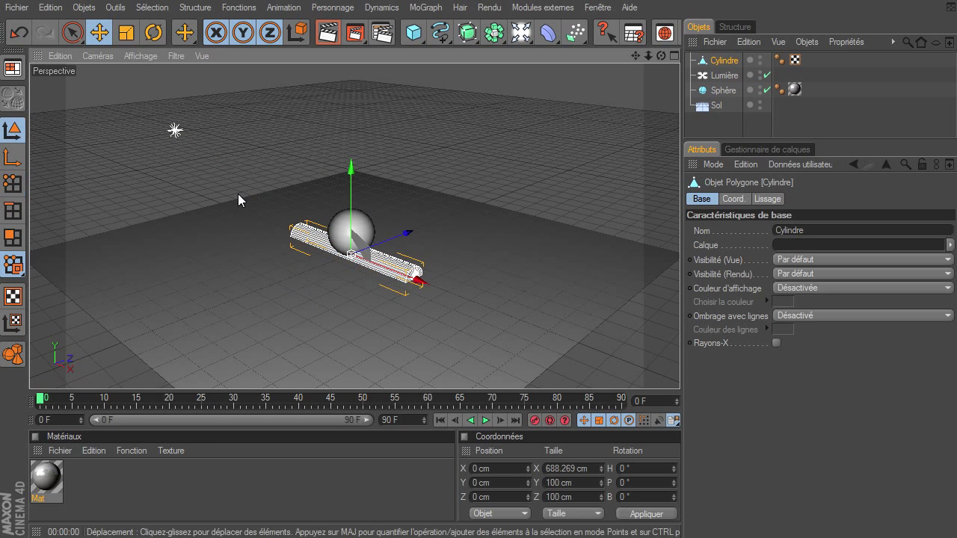
mouse_move(400, 233)
mouse_down()
mouse_move(685, 365)
mouse_move(262, 204)
mouse_up()
click(326, 35)
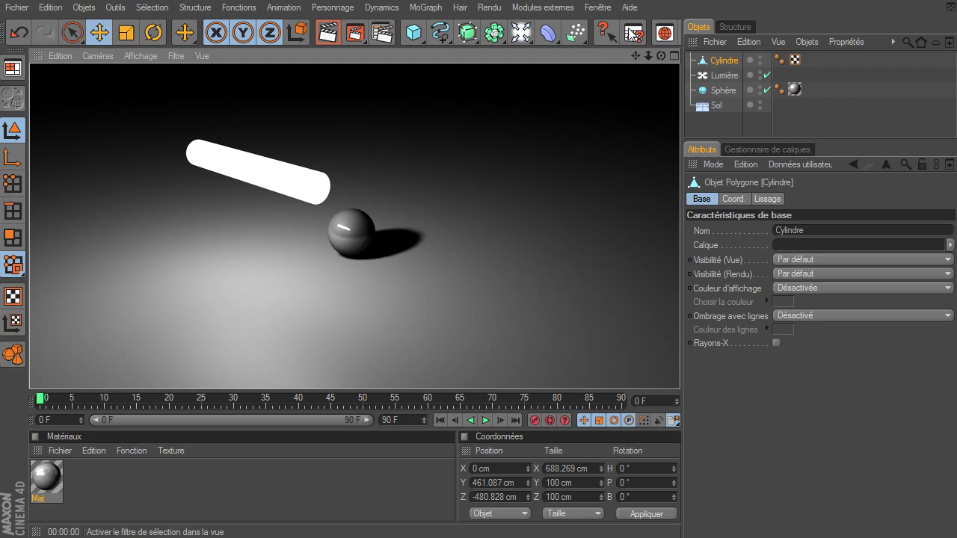
Place the cylinder at Y 640.719 cm, Z -923.729 cm, reframe the view and render the shadow
mouse_move(647, 58)
mouse_down()
mouse_move(657, 58)
mouse_move(634, 52)
mouse_move(680, 370)
mouse_move(282, 104)
mouse_move(290, 95)
mouse_move(224, 97)
mouse_up()
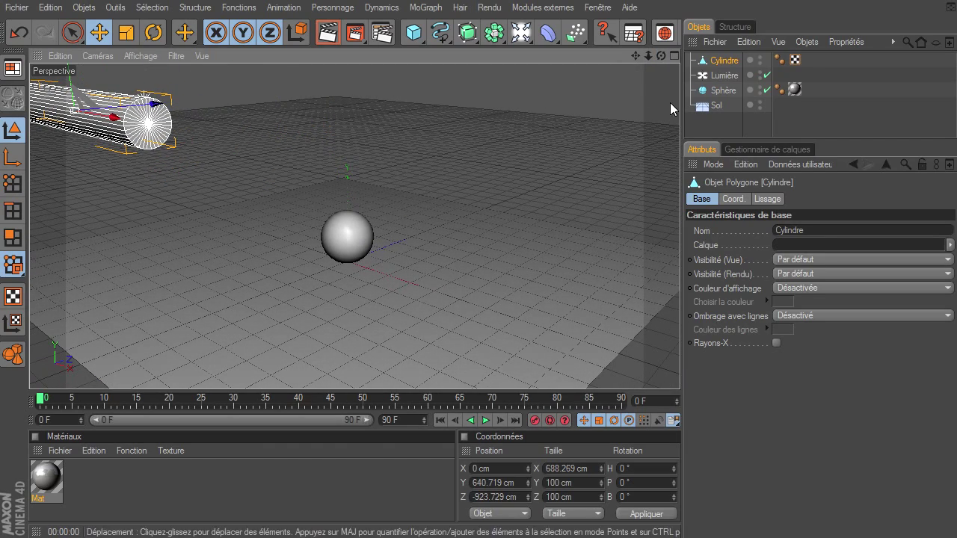
drag(661, 55, 680, 370)
drag(635, 55, 679, 370)
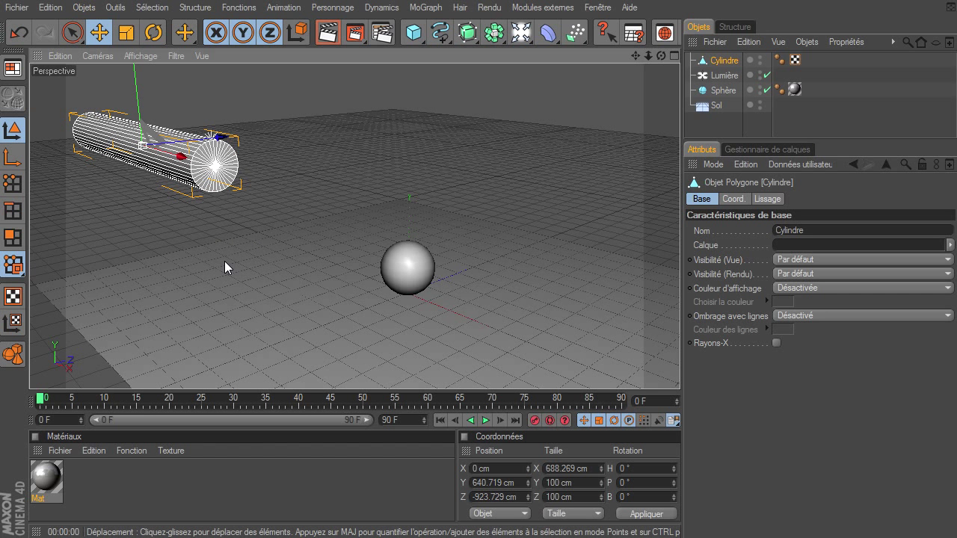
click(328, 33)
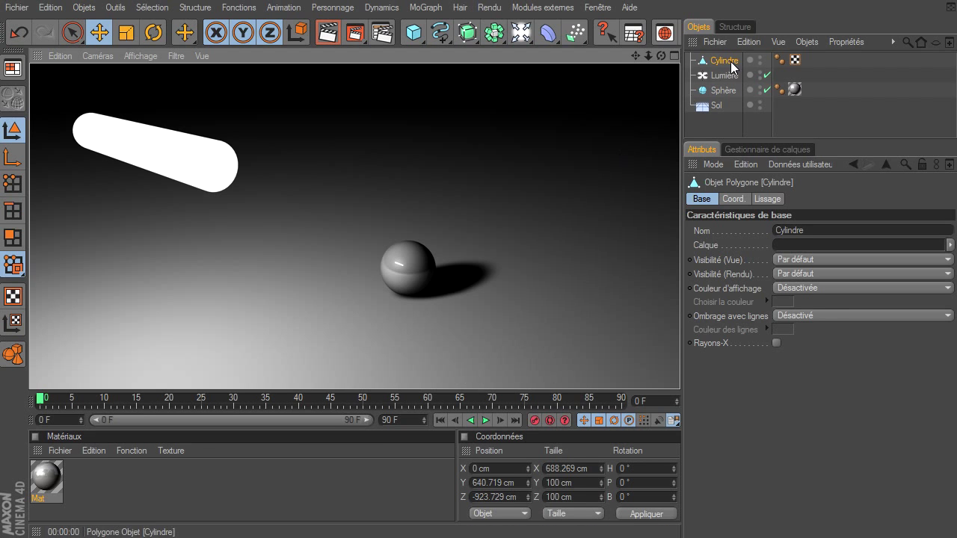
Set Lumière's colour to a 70° yellow-green (R 190, V 222, B 33) and render the tinted scene
double_click(725, 75)
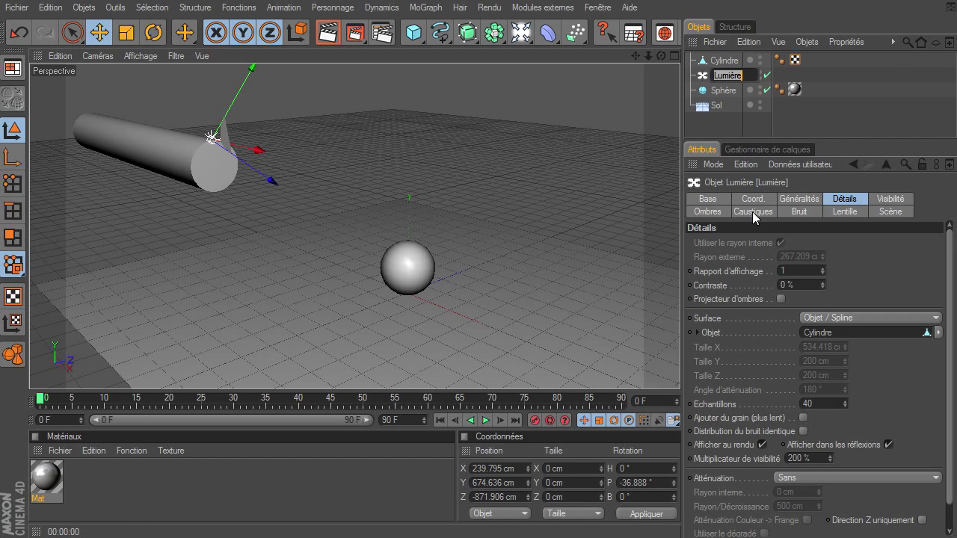
key(Return)
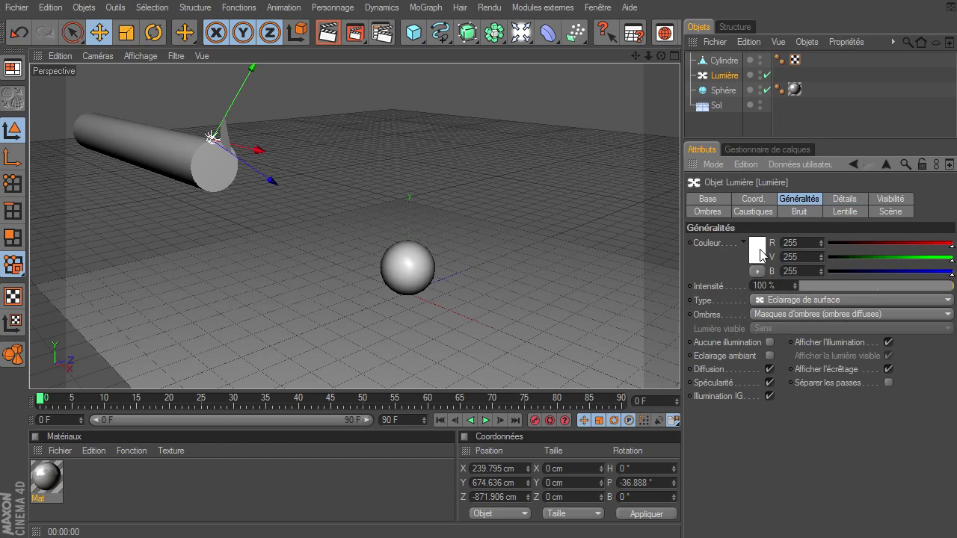
click(758, 252)
click(752, 204)
click(756, 223)
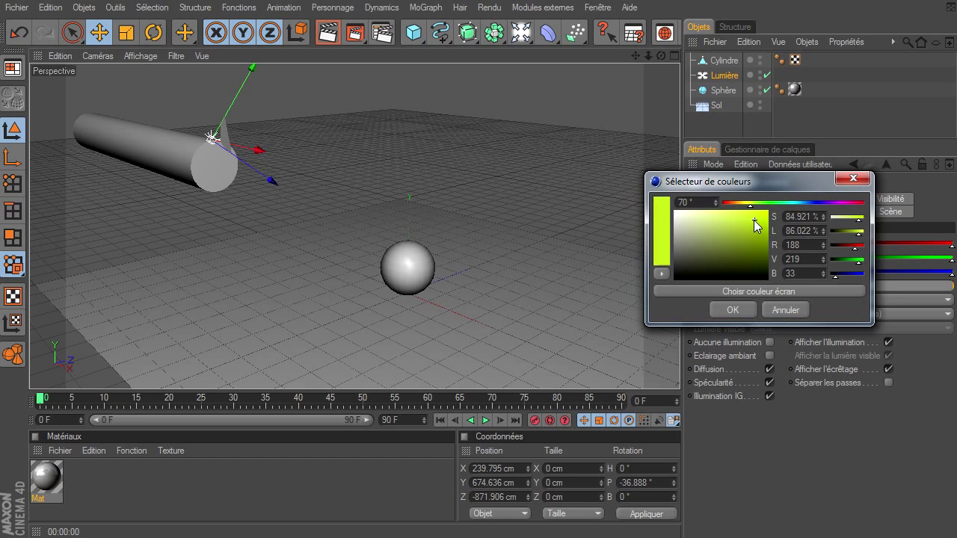
click(747, 309)
click(328, 33)
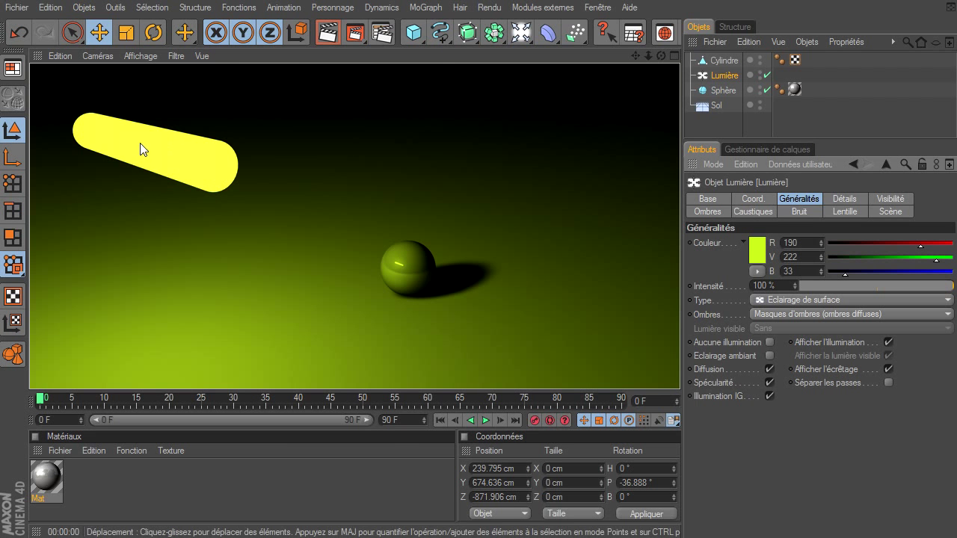
Dolly closer and test-render a close-up of the yellow-green sphere, then clear it
mouse_move(646, 58)
mouse_down()
mouse_move(632, 61)
mouse_move(663, 59)
mouse_up()
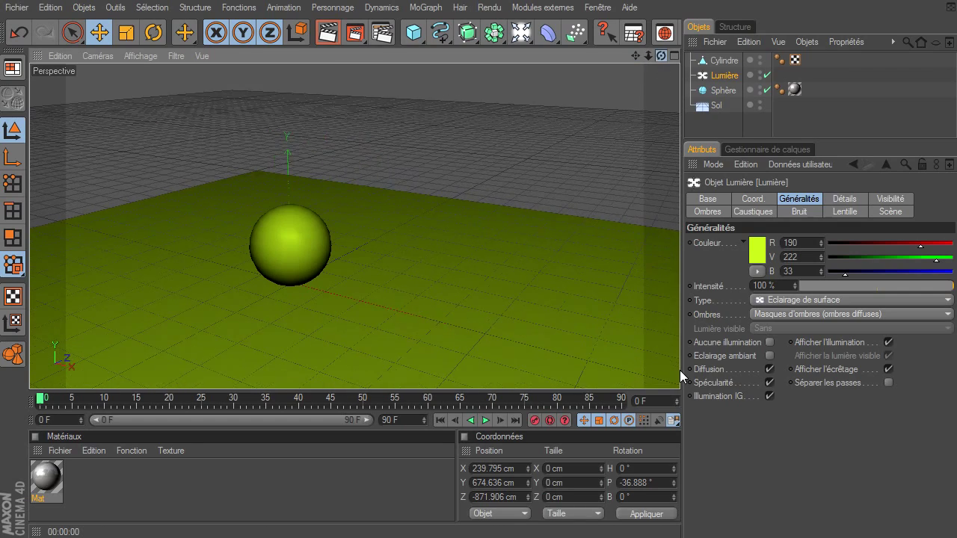
click(327, 33)
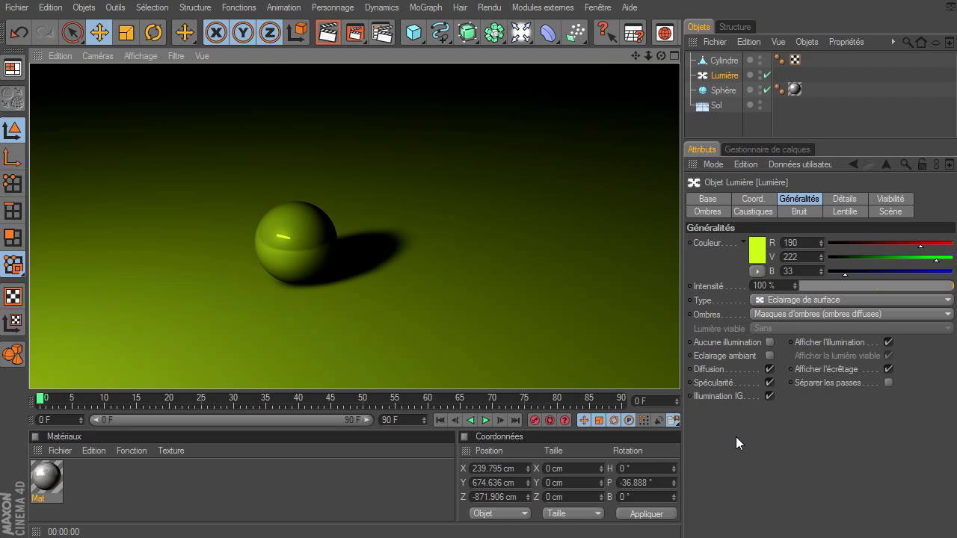
click(708, 76)
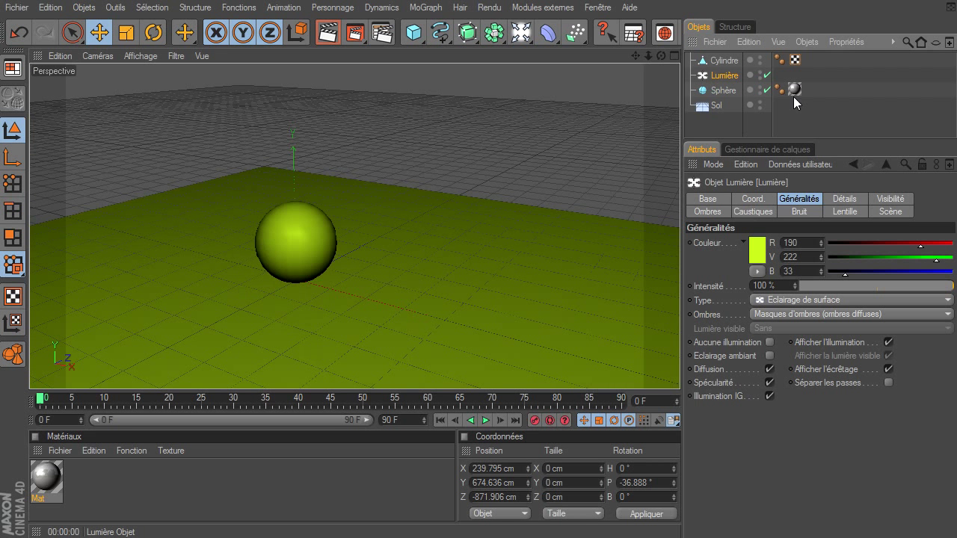
Show the light's Détails settings with the Cylindre shape and 200% visibility
click(835, 198)
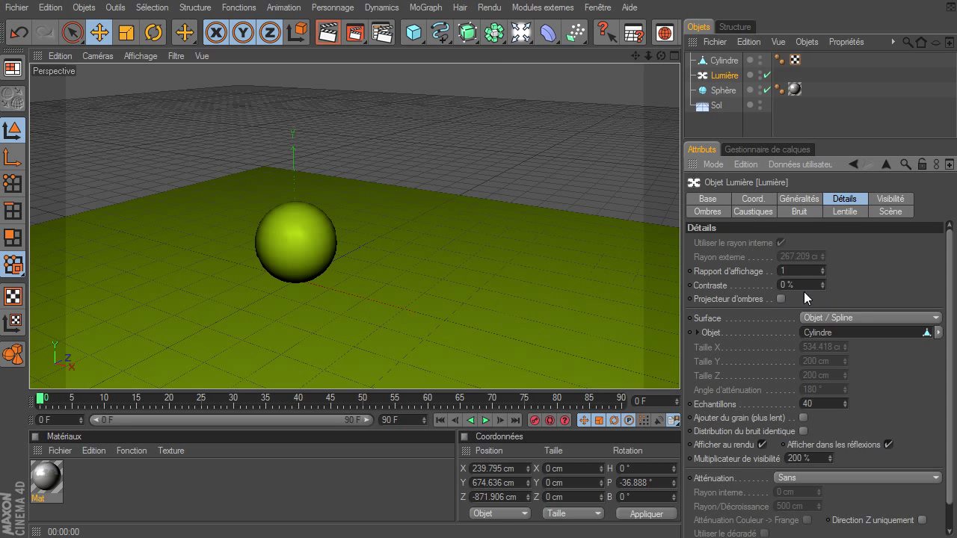
scroll(948, 352, down, 2)
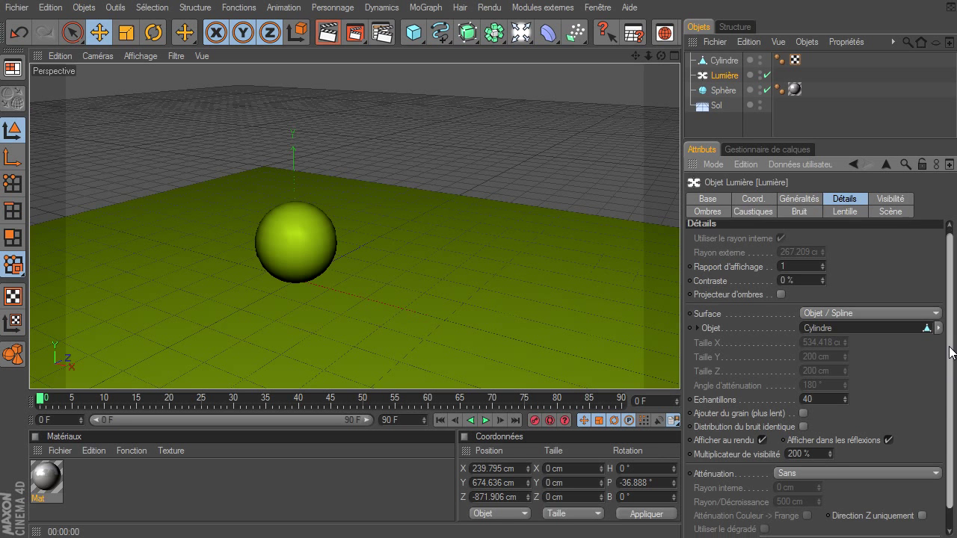
scroll(951, 392, up, 2)
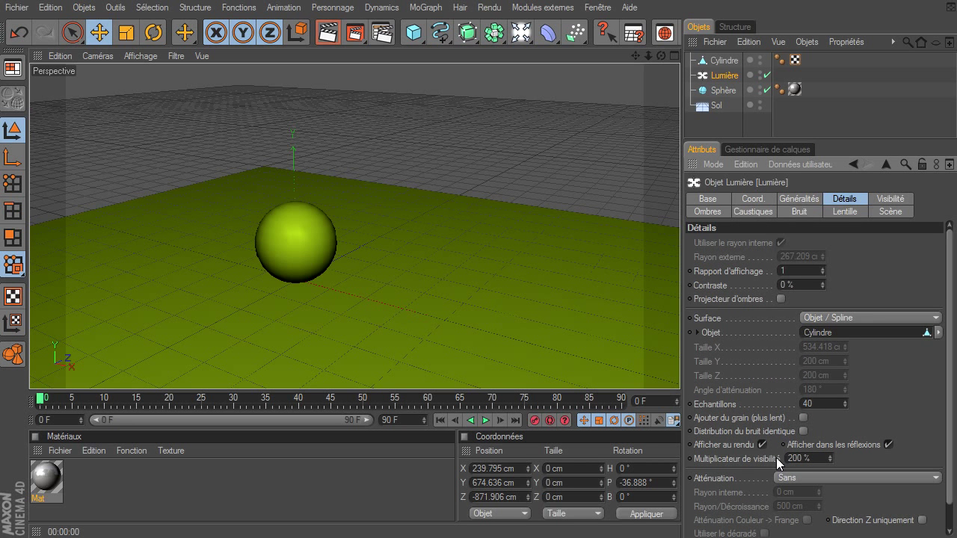